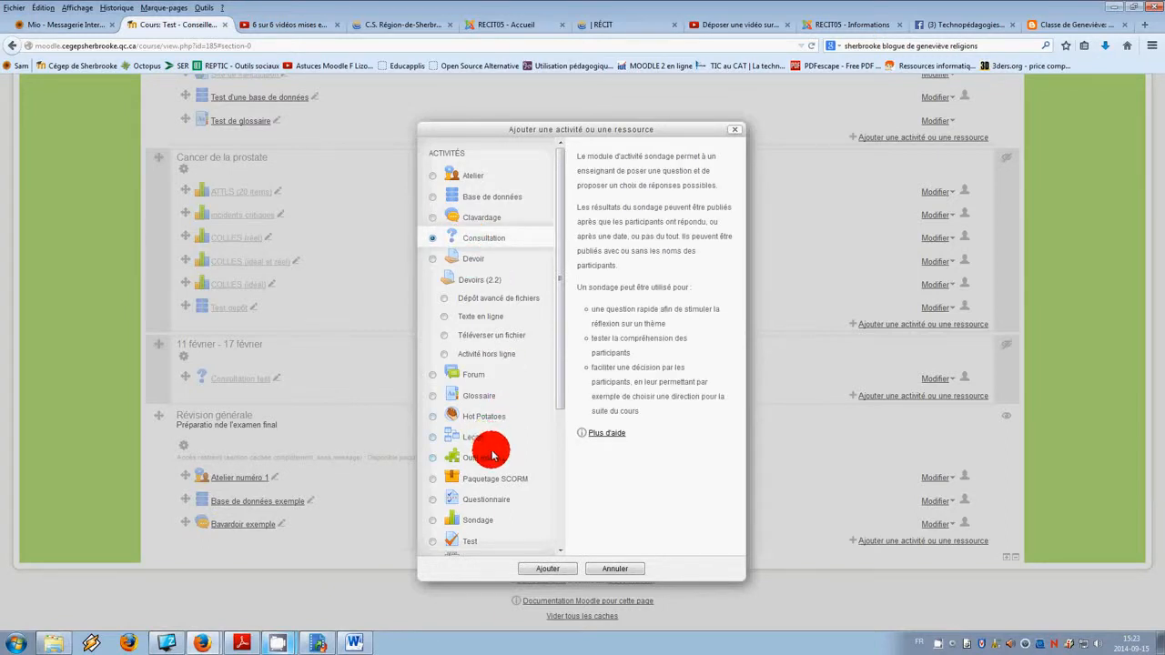
Add a Consultation activity named "Question de consultation" with the description "Quelle est votre couleur préférée?"
{"action": "left_click", "coordinate": [483, 520]}
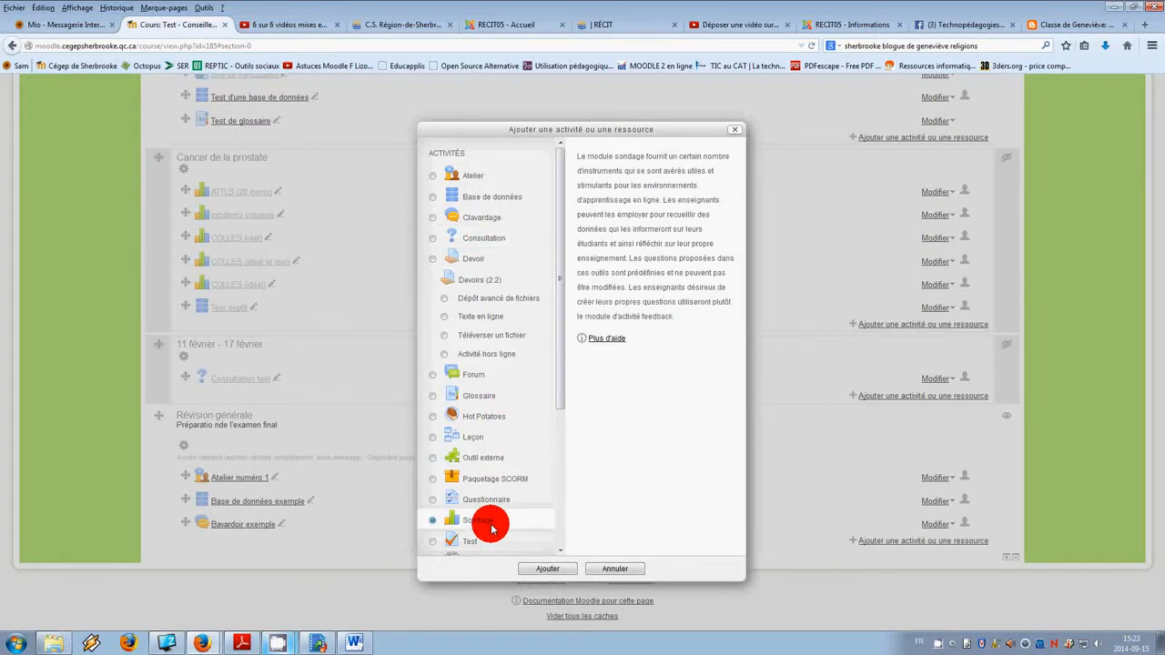
{"action": "left_click", "coordinate": [461, 240]}
{"action": "left_click", "coordinate": [549, 568]}
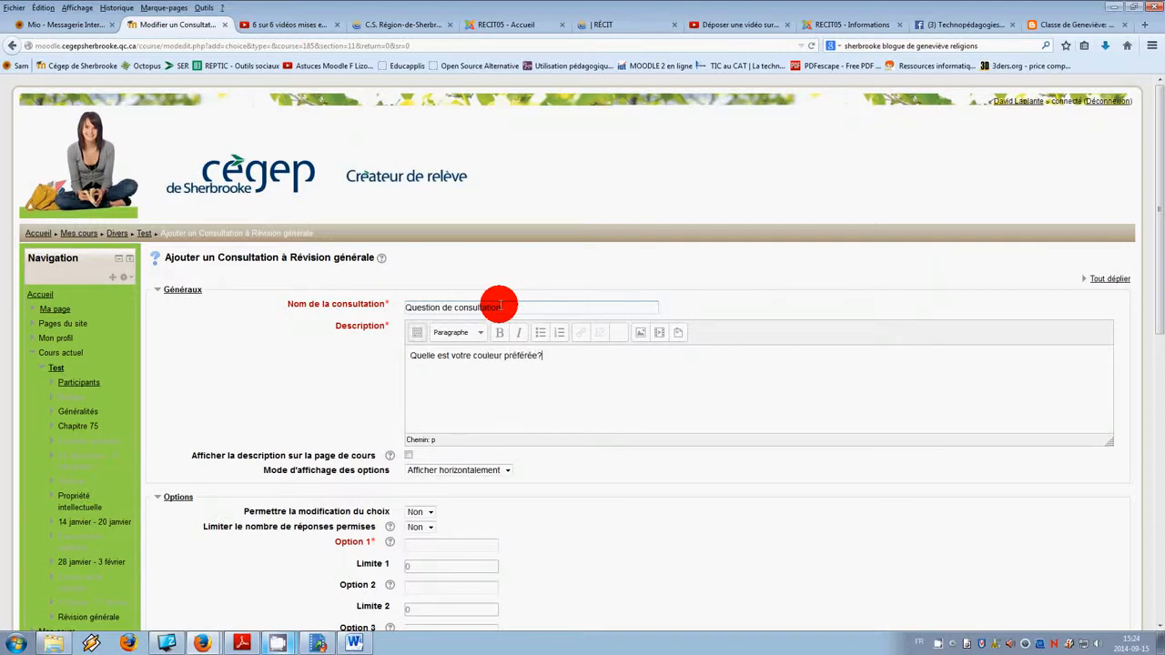
Fill in answer options 1 to 5 of the consultation with Bleu, Rouge, Vert, Violet and Jaune
{"action": "scroll", "coordinate": [453, 528], "scroll_direction": "down", "scroll_amount": 2}
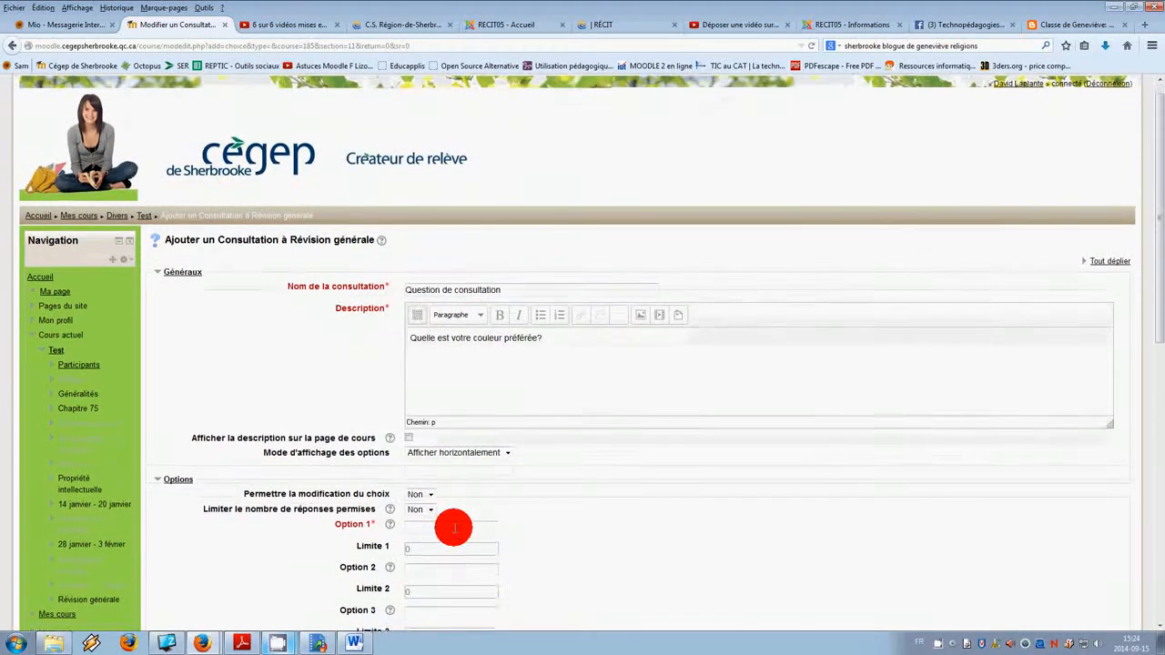
{"action": "left_click", "coordinate": [447, 475]}
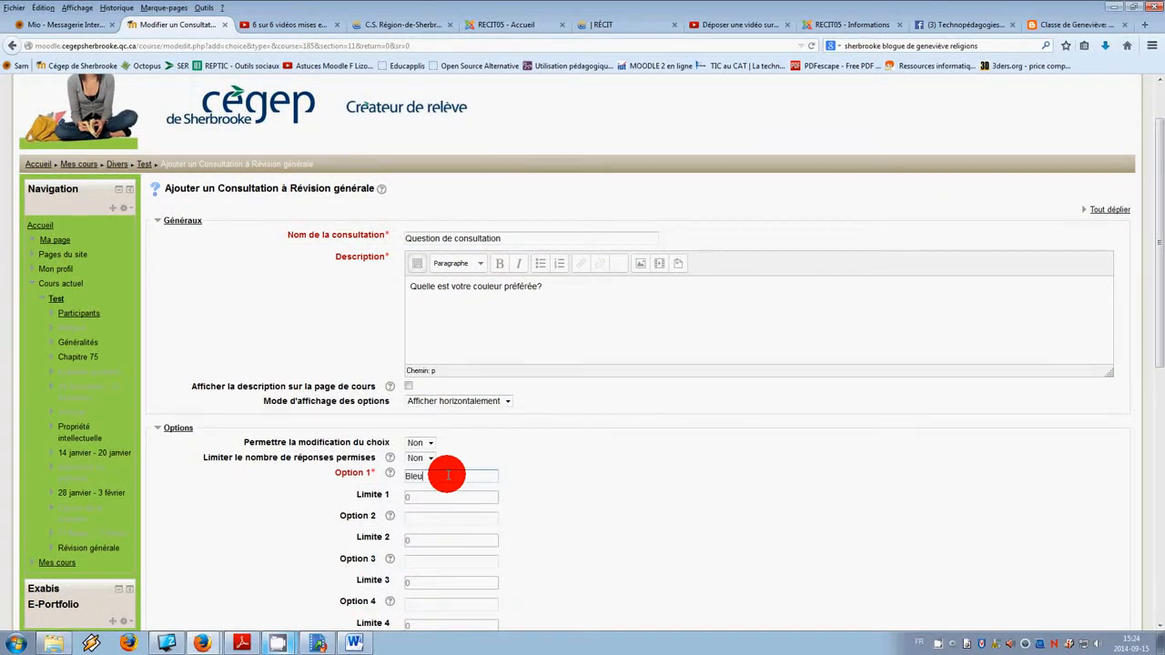
{"action": "type", "text": "Bleu"}
{"action": "left_click", "coordinate": [426, 519]}
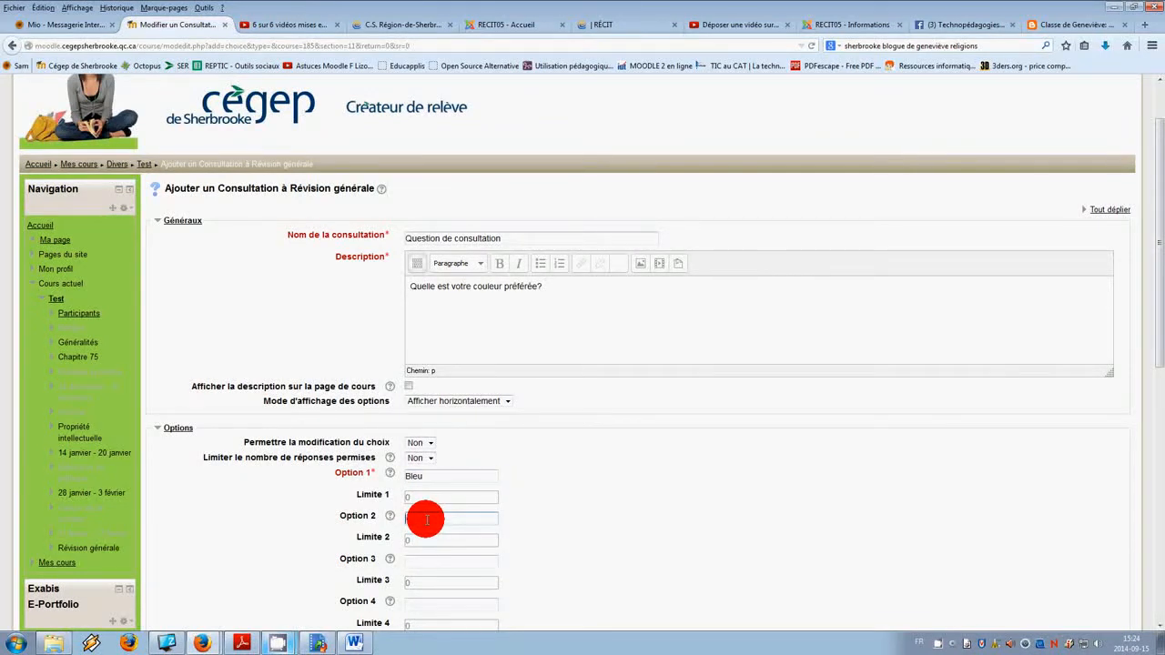
{"action": "left_click", "coordinate": [423, 561]}
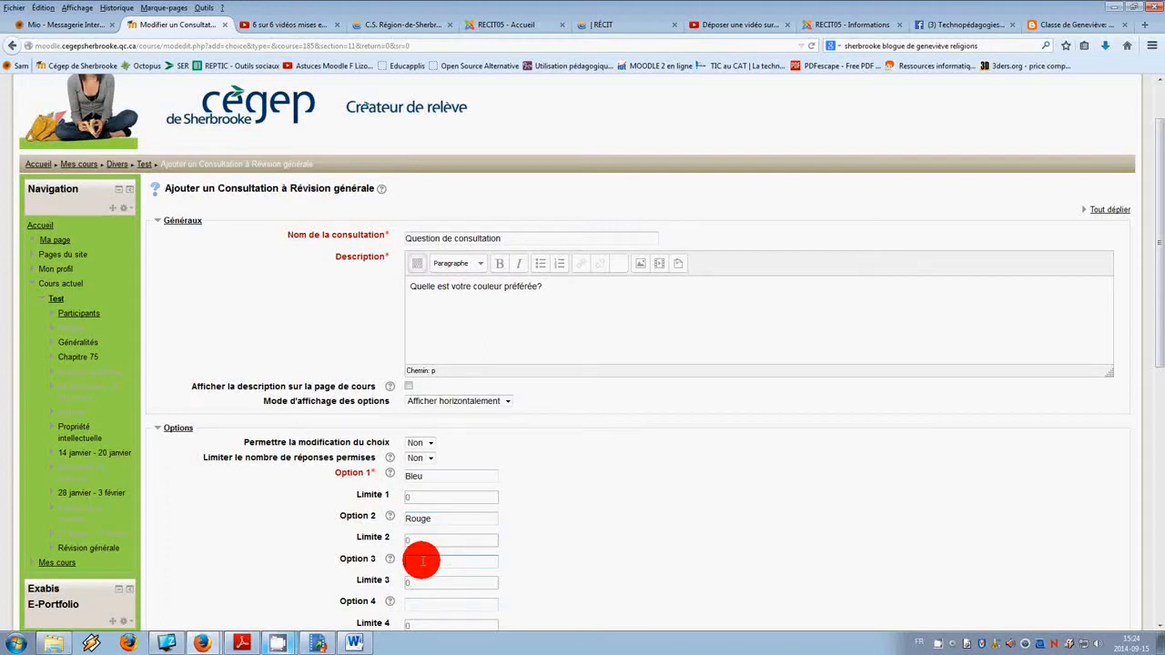
{"action": "type", "text": "Vert"}
{"action": "scroll", "coordinate": [469, 555], "scroll_direction": "down", "scroll_amount": 2}
{"action": "left_click", "coordinate": [459, 537]}
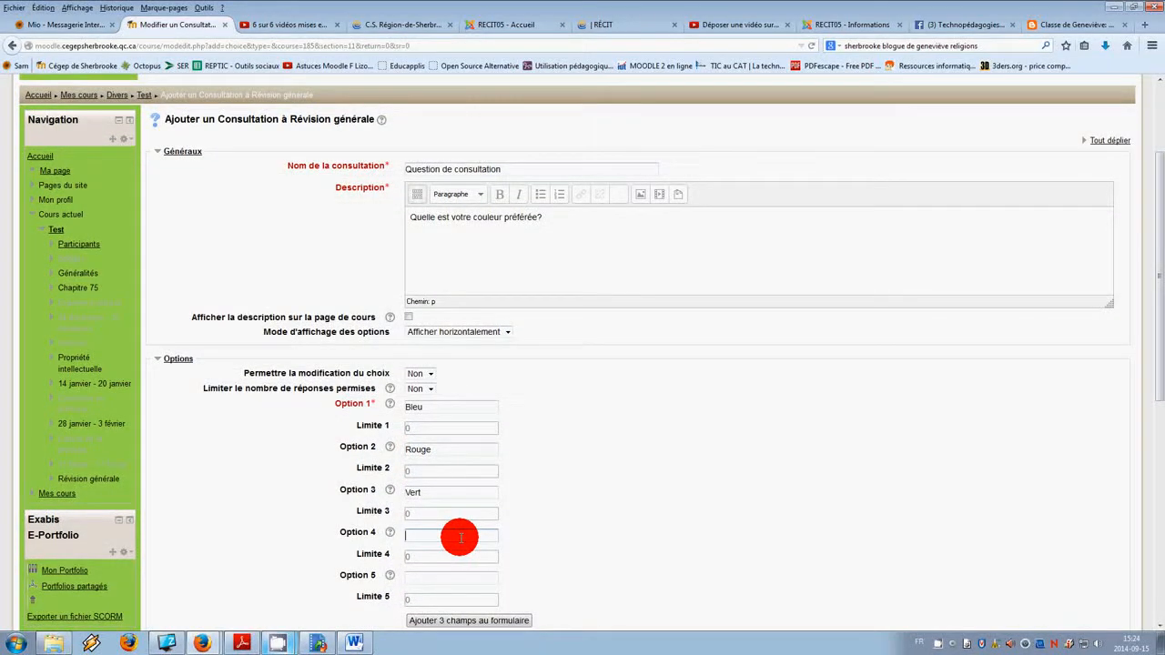
{"action": "left_click", "coordinate": [455, 573]}
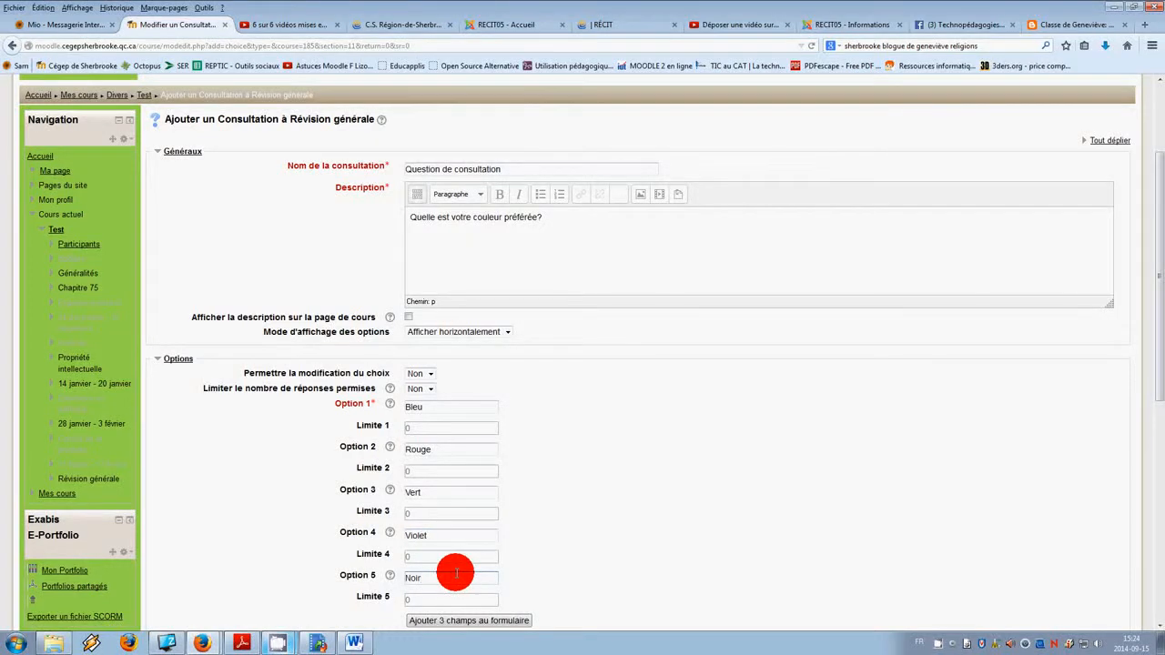
{"action": "double_click", "coordinate": [424, 578]}
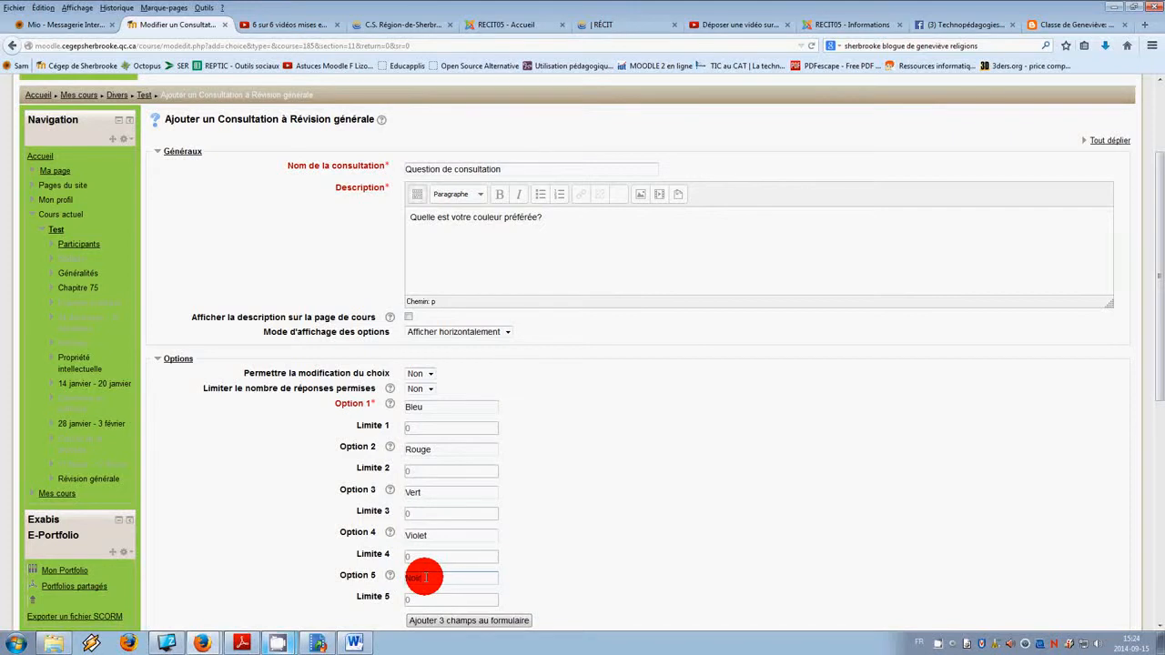
{"action": "left_click_drag", "start_coordinate": [425, 577], "coordinate": [408, 576]}
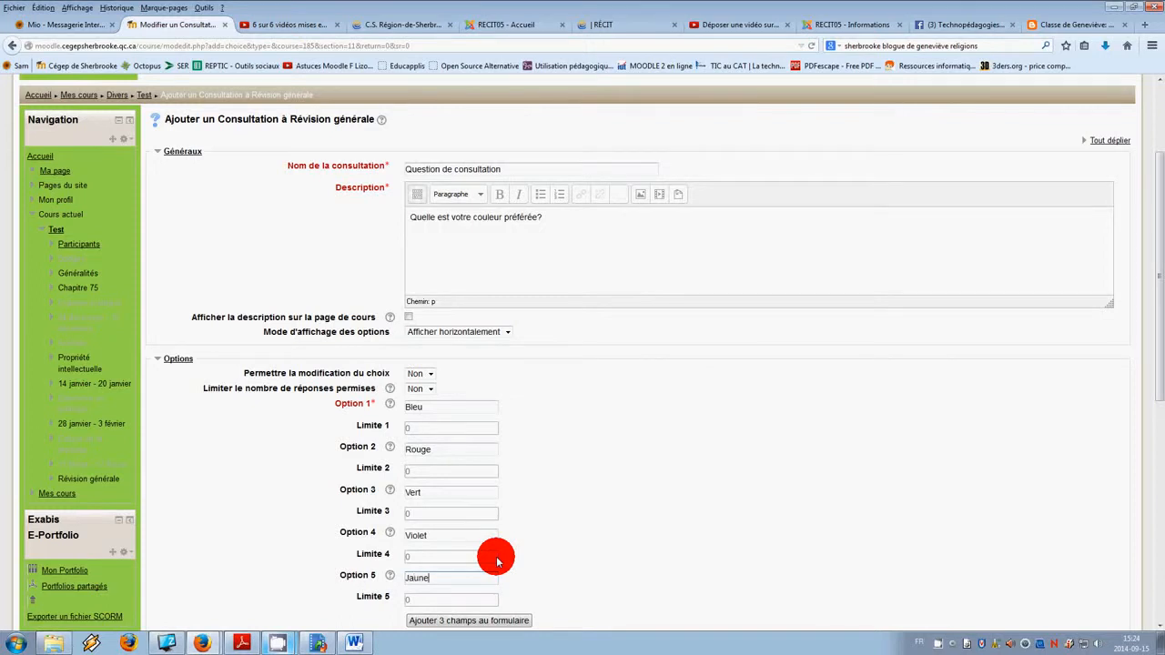
Add three more option fields to the form and fill them with Orange, Rose and Brun
{"action": "scroll", "coordinate": [509, 556], "scroll_direction": "down", "scroll_amount": 1}
{"action": "left_click", "coordinate": [481, 552]}
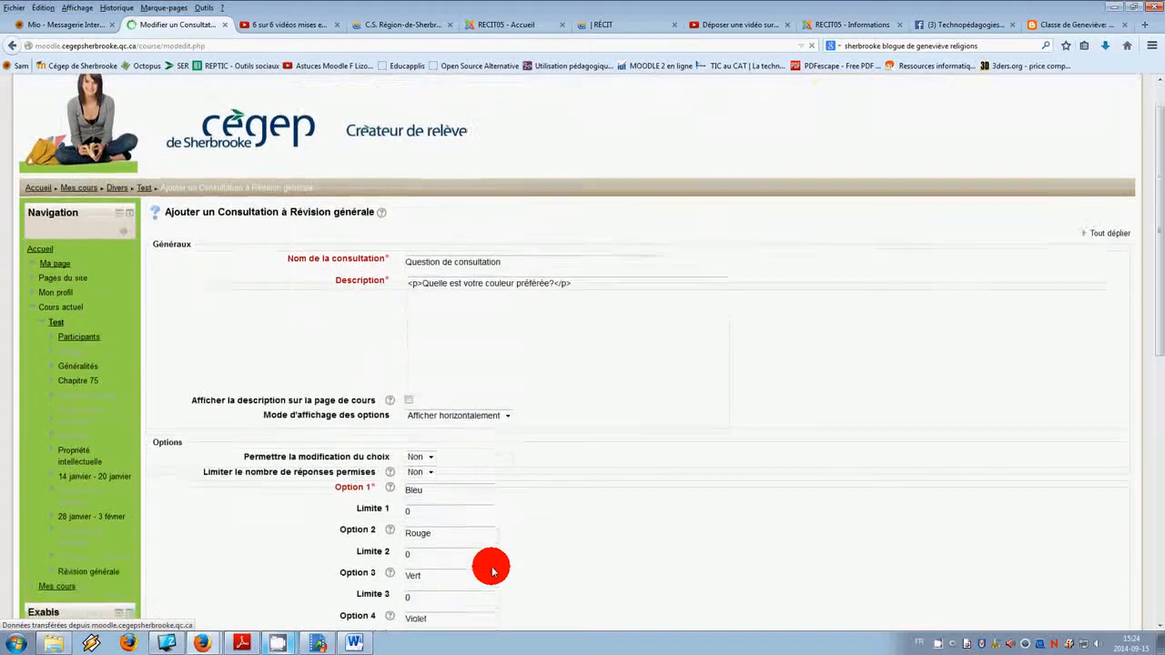
{"action": "scroll", "coordinate": [491, 570], "scroll_direction": "down", "scroll_amount": 3}
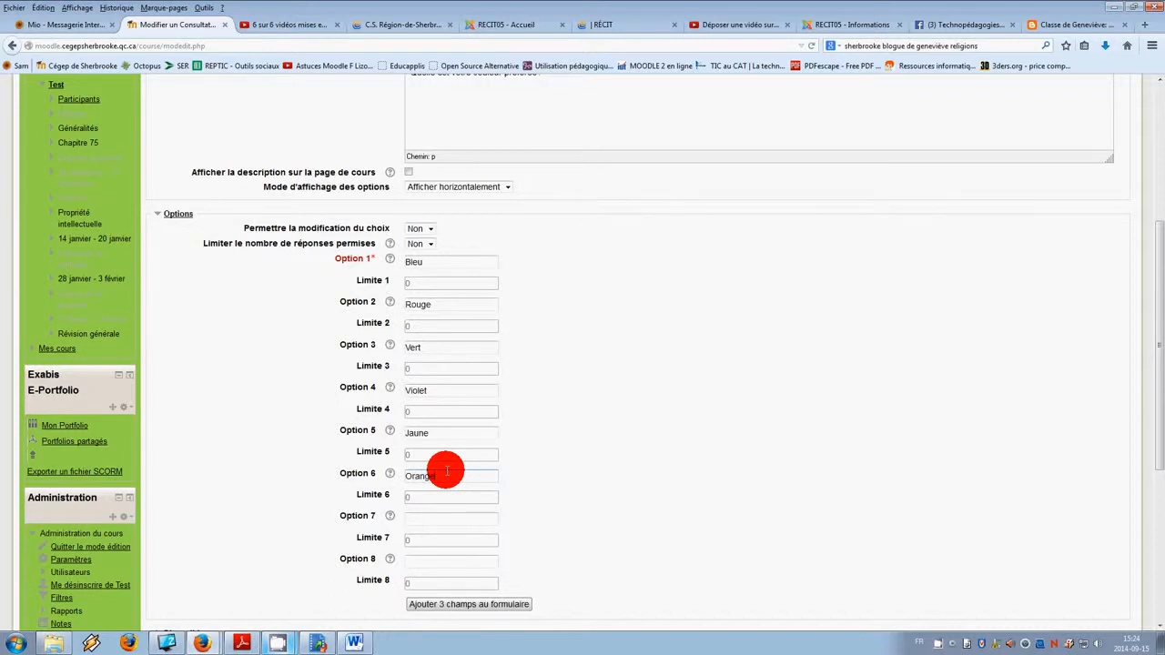
{"action": "left_click", "coordinate": [432, 515]}
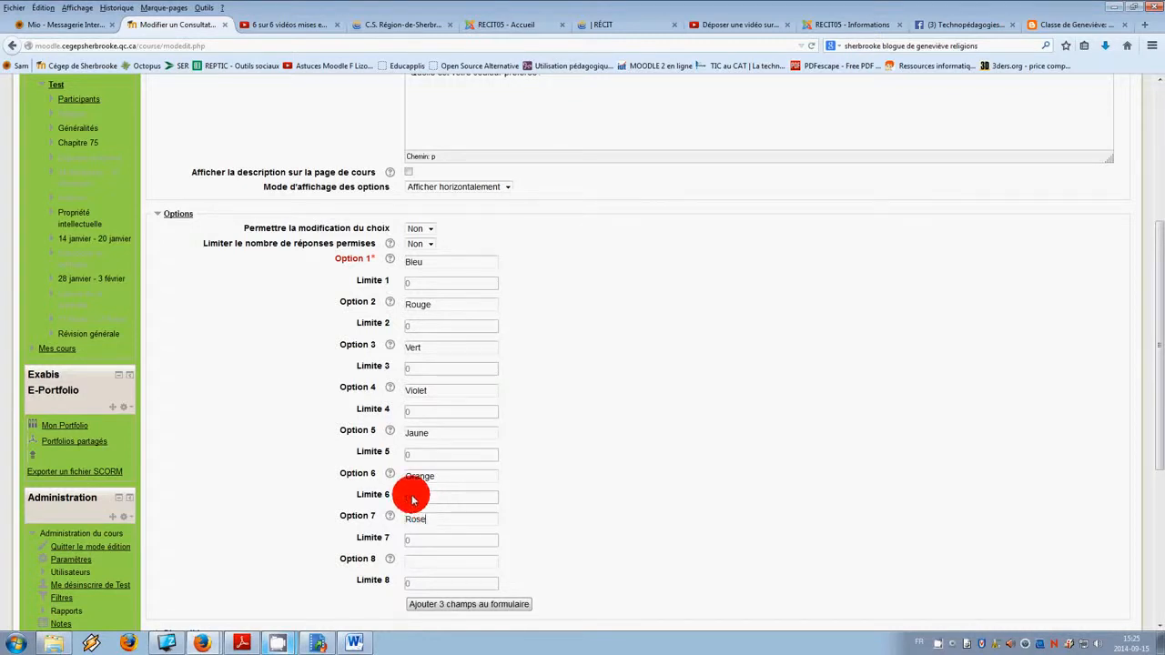
{"action": "left_click", "coordinate": [423, 557]}
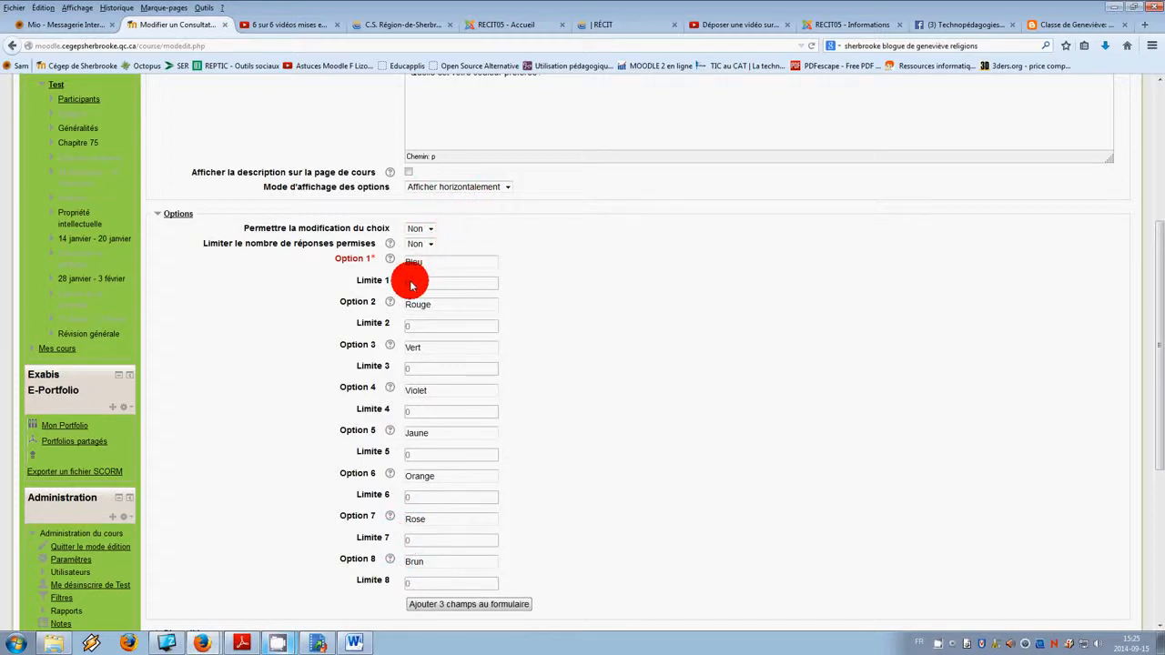
{"action": "left_click", "coordinate": [427, 229]}
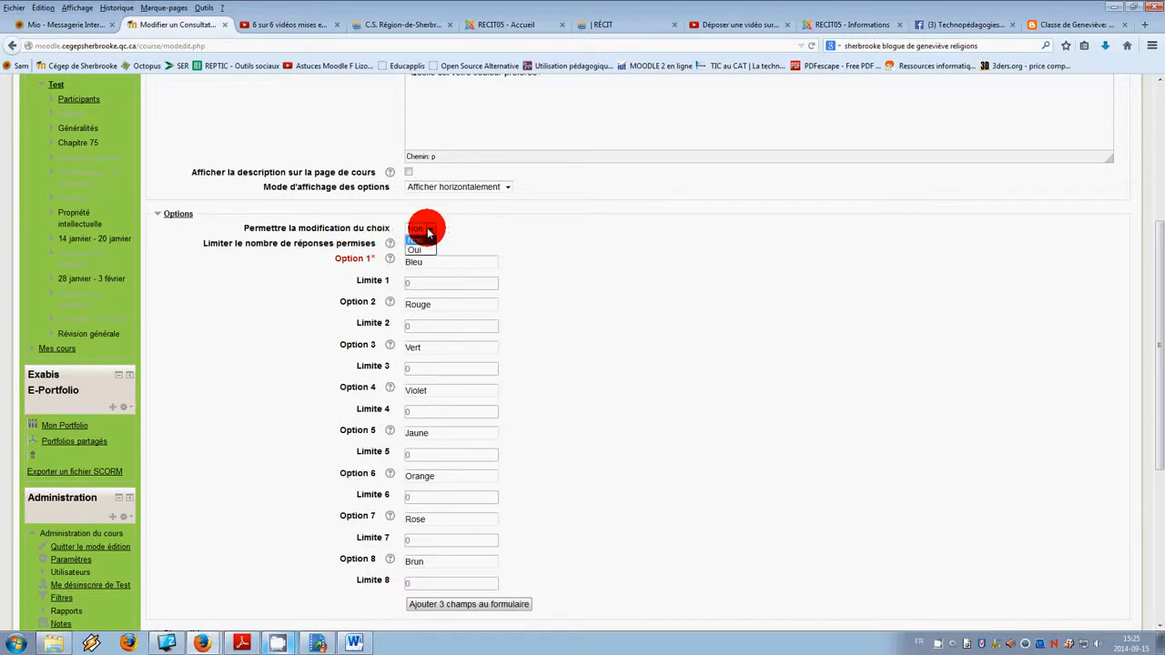
{"action": "left_click", "coordinate": [427, 235]}
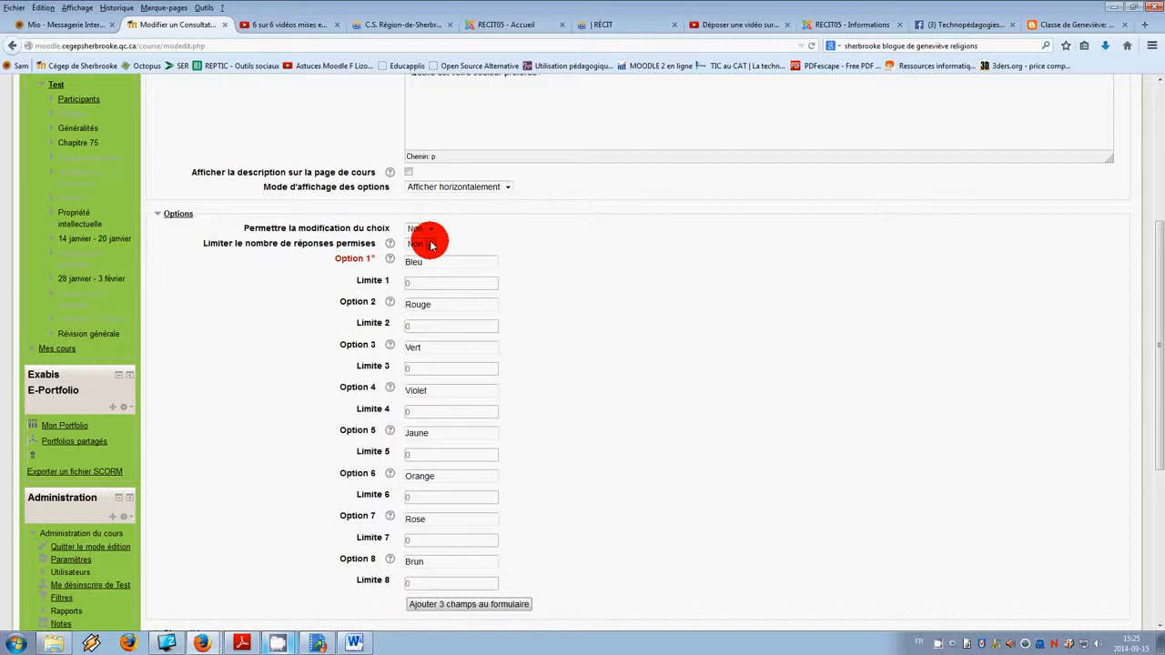
{"action": "left_click", "coordinate": [430, 244]}
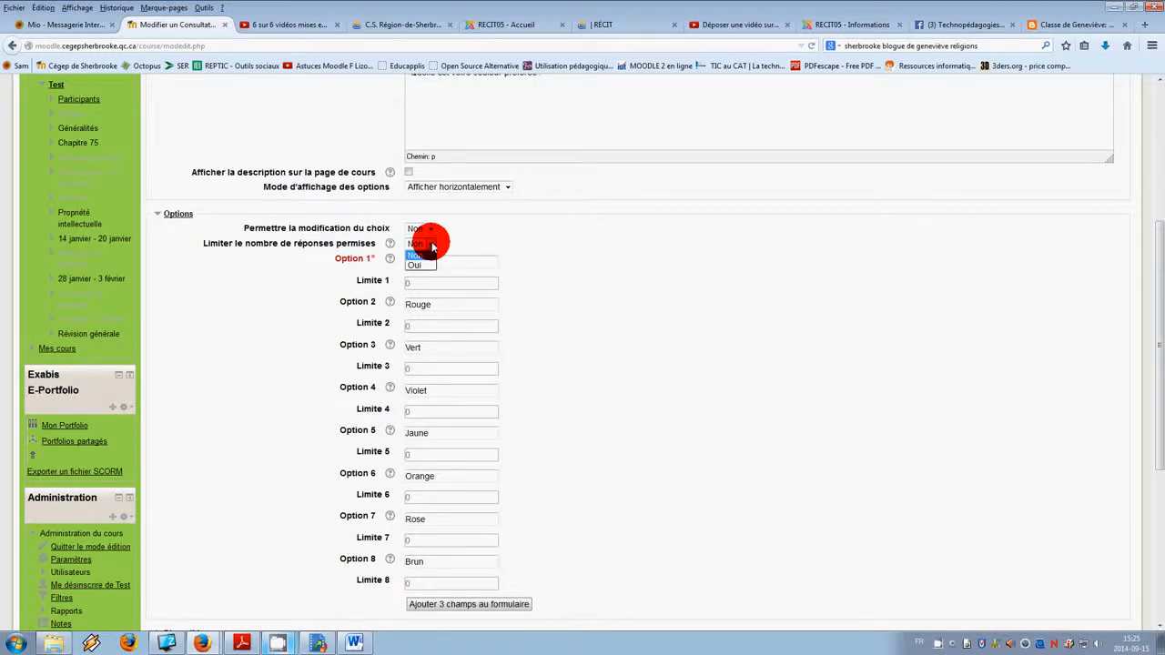
{"action": "left_click", "coordinate": [432, 246]}
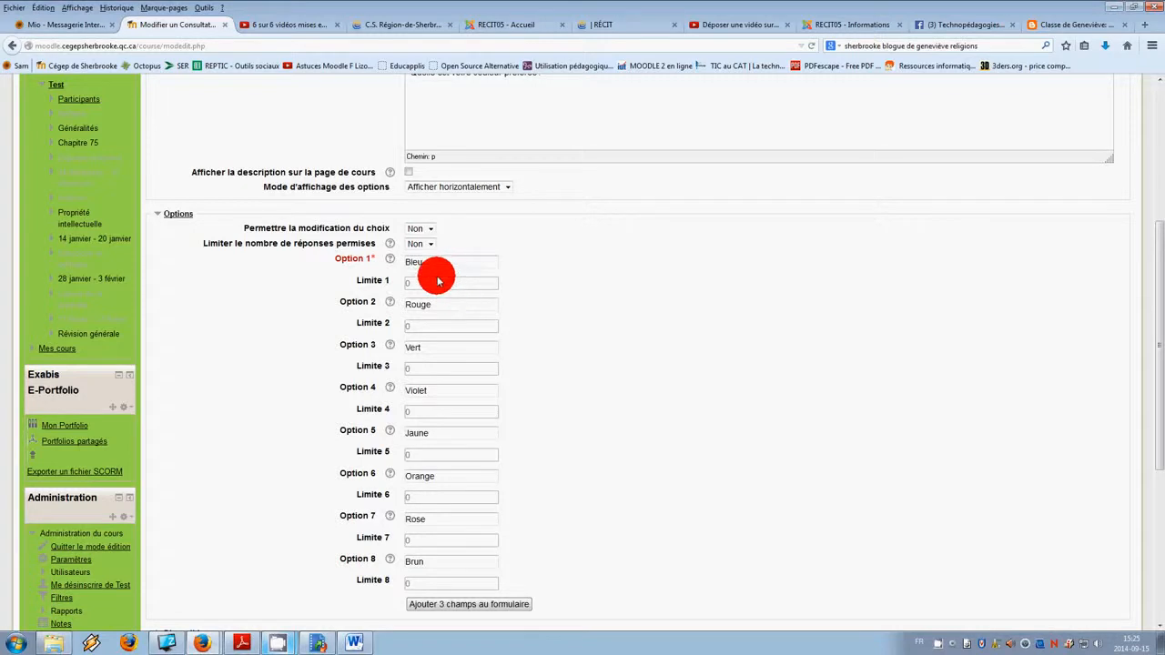
{"action": "left_click_drag", "start_coordinate": [438, 259], "coordinate": [425, 262]}
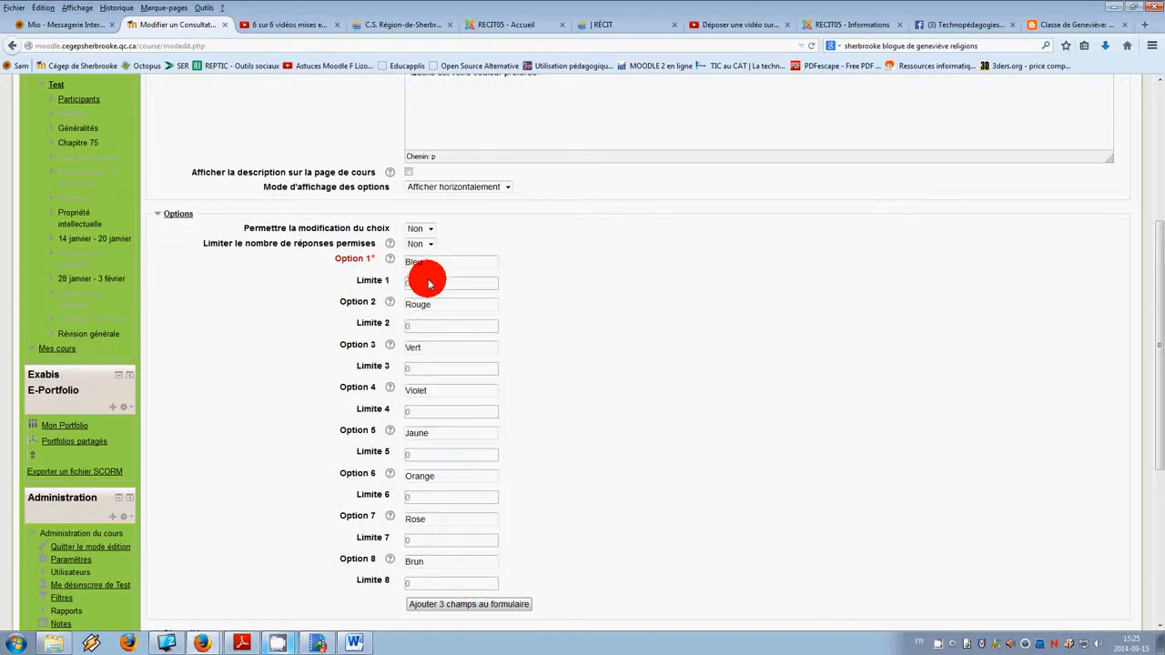
Enable limiting the number of permitted responses and set the limits to 3 for Bleu, 5 for Rouge and 2 for Vert
{"action": "left_click", "coordinate": [421, 244]}
{"action": "left_click", "coordinate": [419, 263]}
{"action": "left_click", "coordinate": [448, 289]}
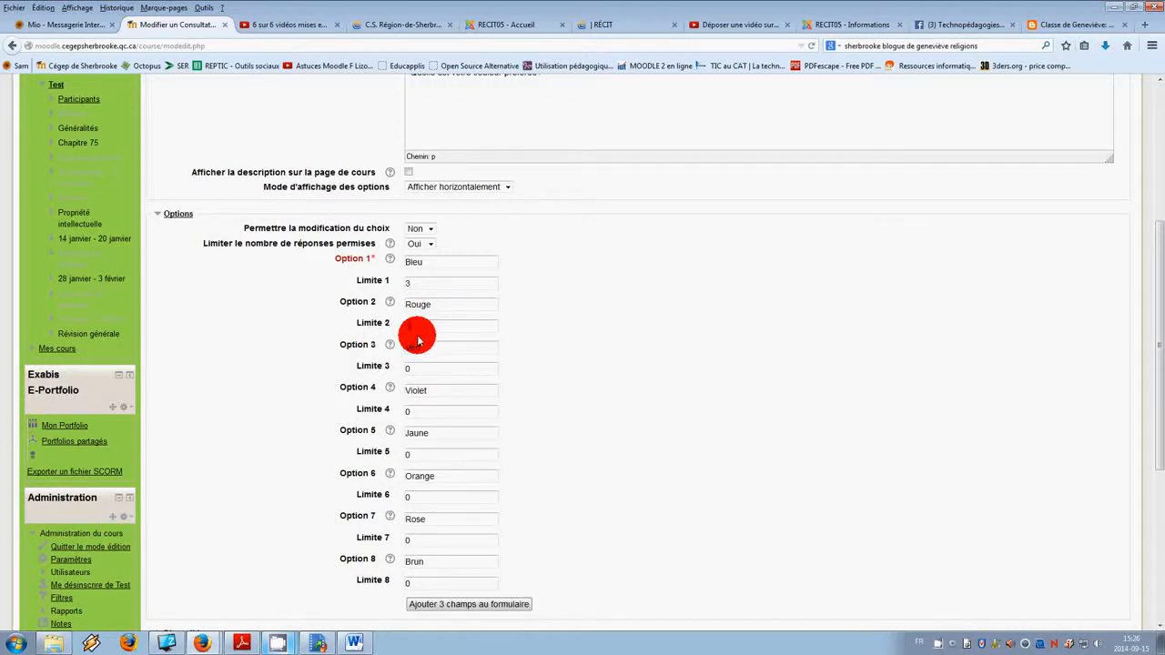
{"action": "type", "text": "5"}
{"action": "left_click_drag", "start_coordinate": [423, 369], "coordinate": [408, 365]}
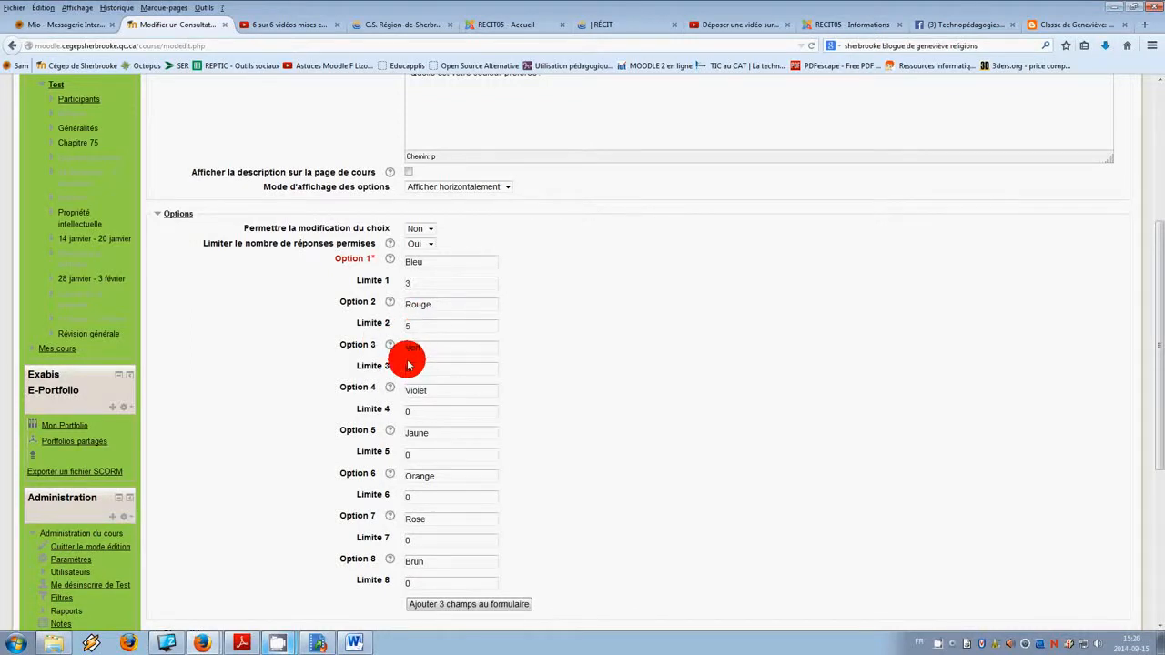
{"action": "type", "text": "2"}
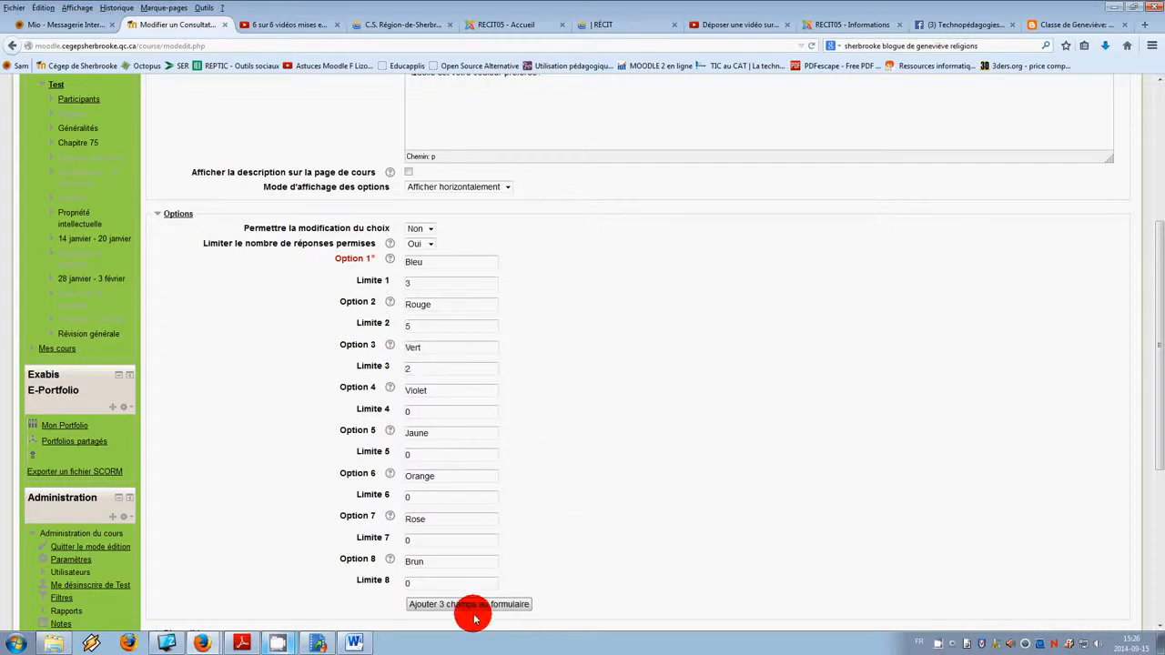
Expand the consultation's availability, results, common and restriction settings for review, and save the activity, returning to the course
{"action": "scroll", "coordinate": [629, 543], "scroll_direction": "down", "scroll_amount": 5}
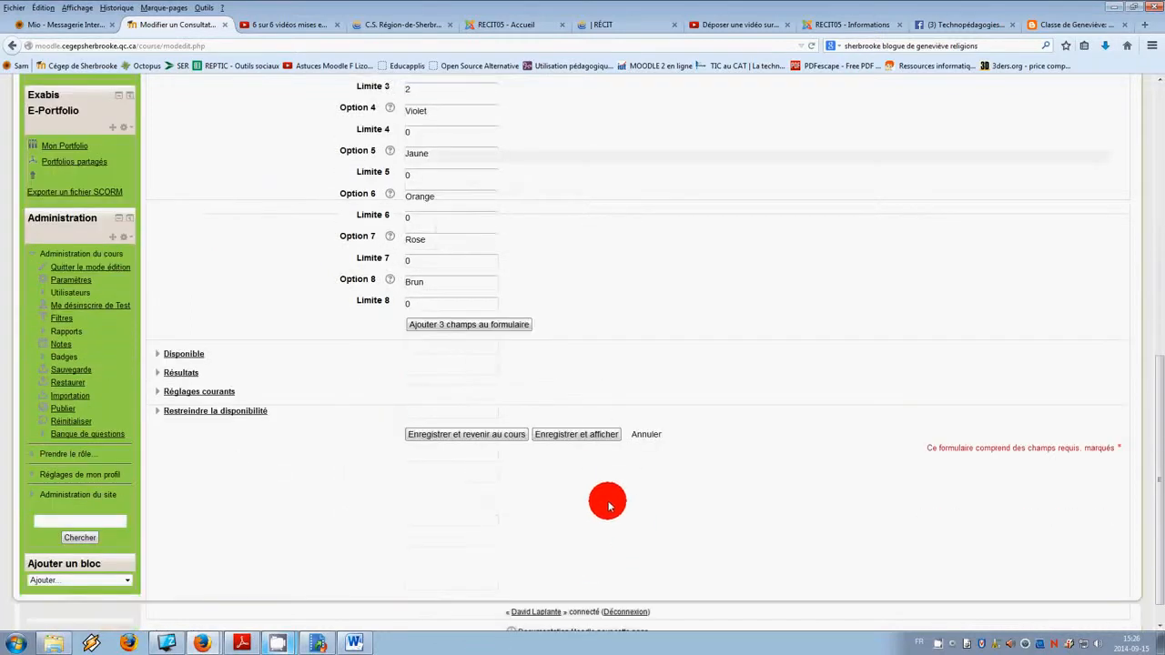
{"action": "left_click", "coordinate": [187, 356]}
{"action": "left_click", "coordinate": [189, 427]}
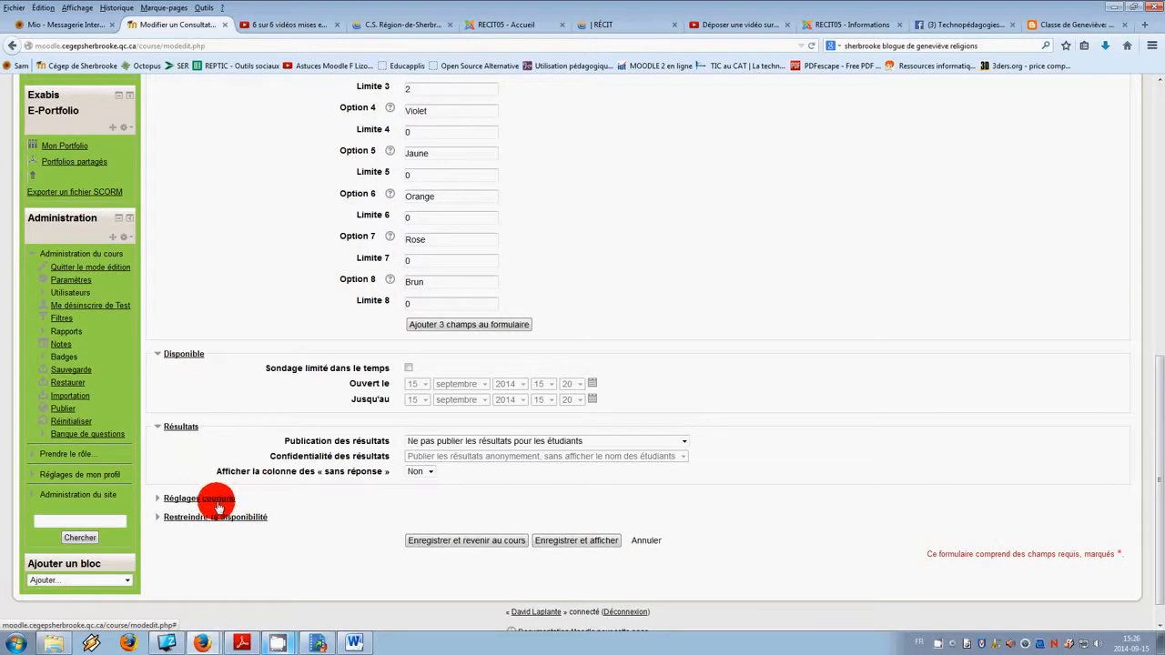
{"action": "left_click", "coordinate": [203, 501]}
{"action": "scroll", "coordinate": [214, 533], "scroll_direction": "down", "scroll_amount": 2}
{"action": "left_click", "coordinate": [221, 508]}
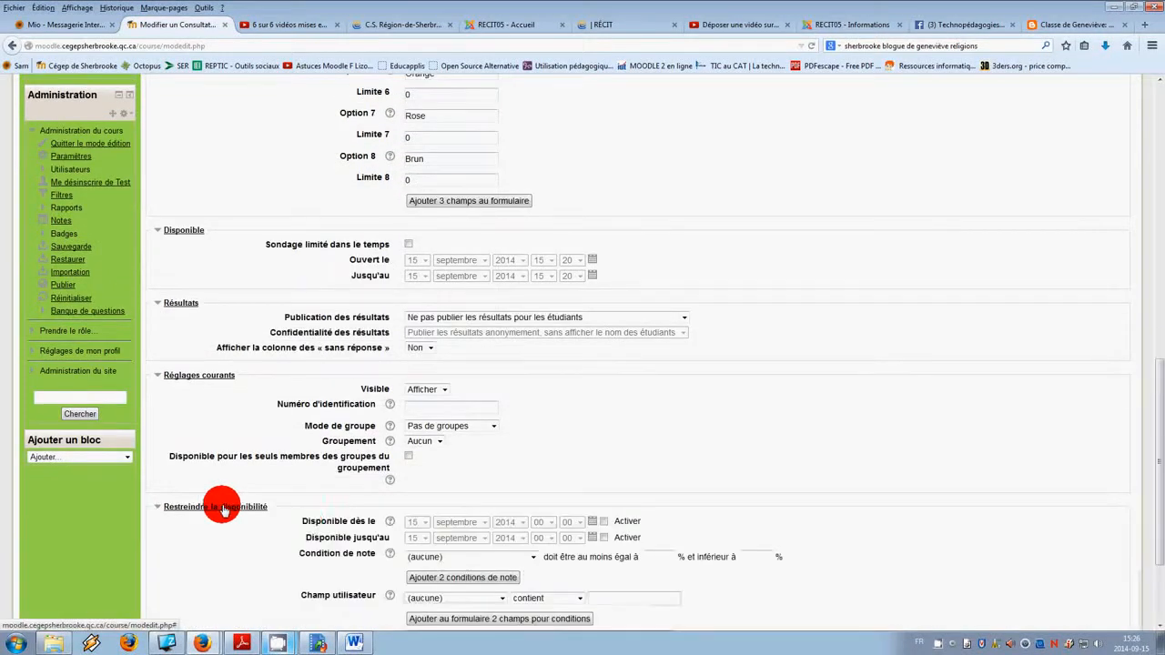
{"action": "scroll", "coordinate": [630, 503], "scroll_direction": "down", "scroll_amount": 3}
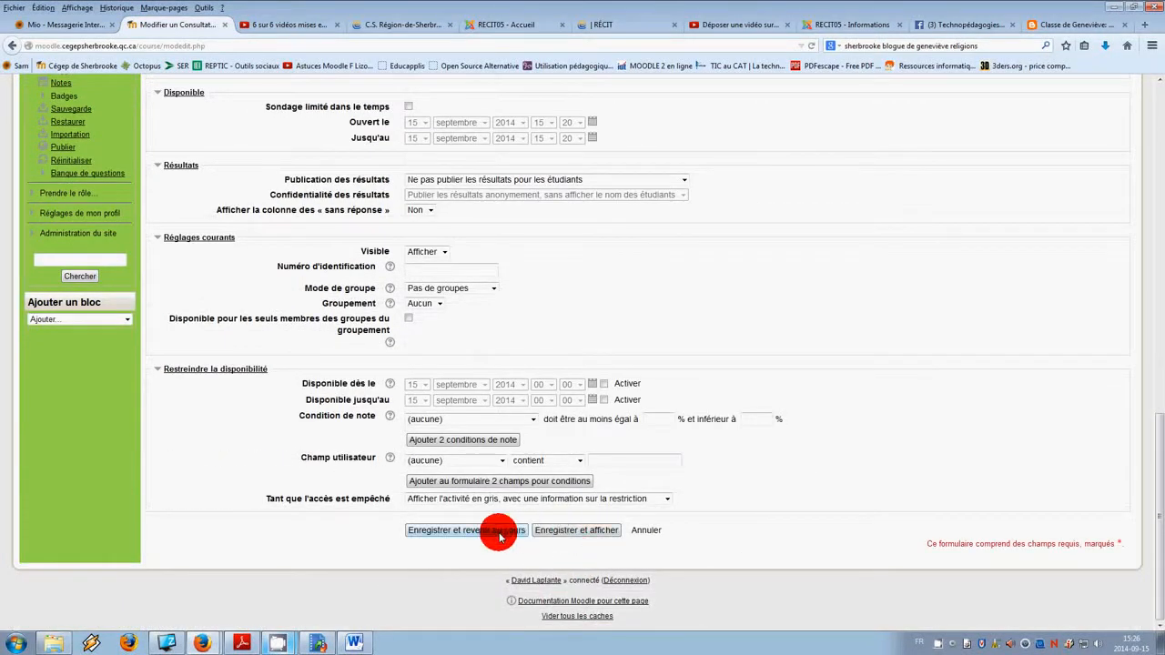
{"action": "left_click", "coordinate": [488, 533]}
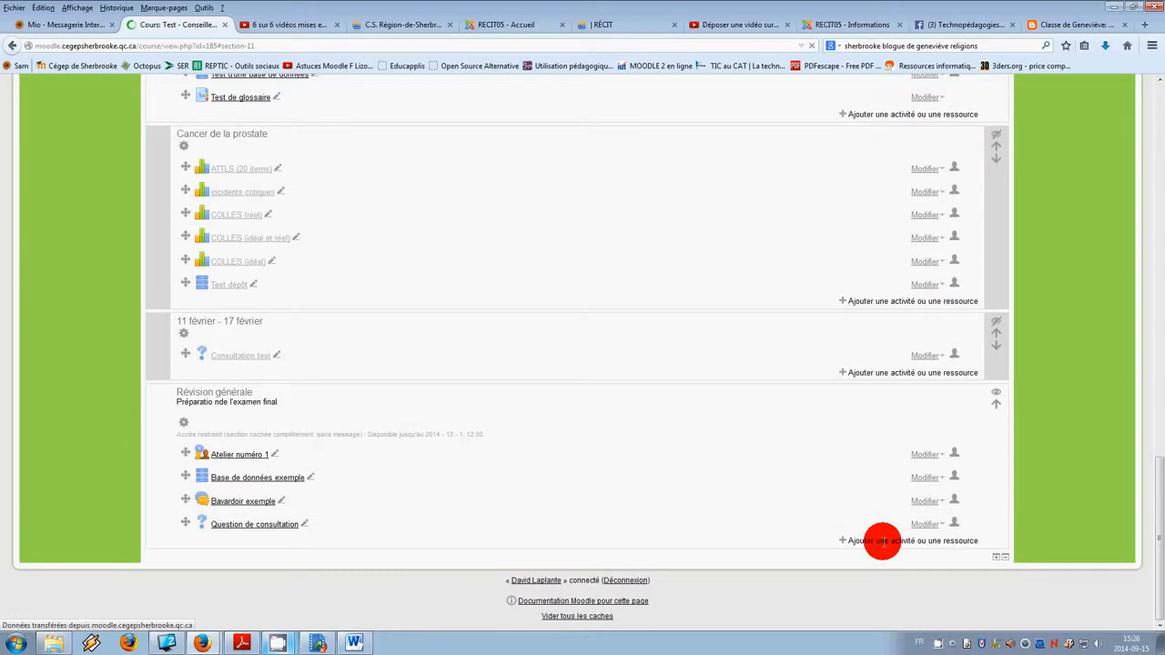
Add a Sondage activity to the Révision générale section, named "Exemple de sondage", with survey type COLLES (réel)
{"action": "left_click", "coordinate": [858, 542]}
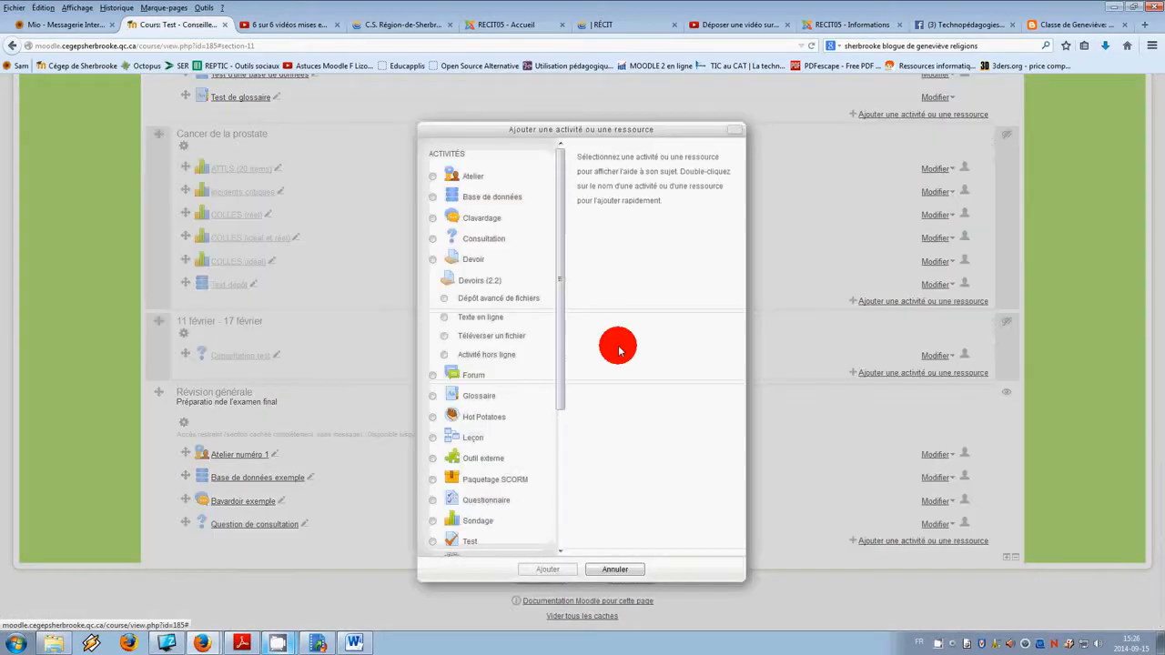
{"action": "left_click", "coordinate": [462, 521]}
{"action": "left_click", "coordinate": [550, 571]}
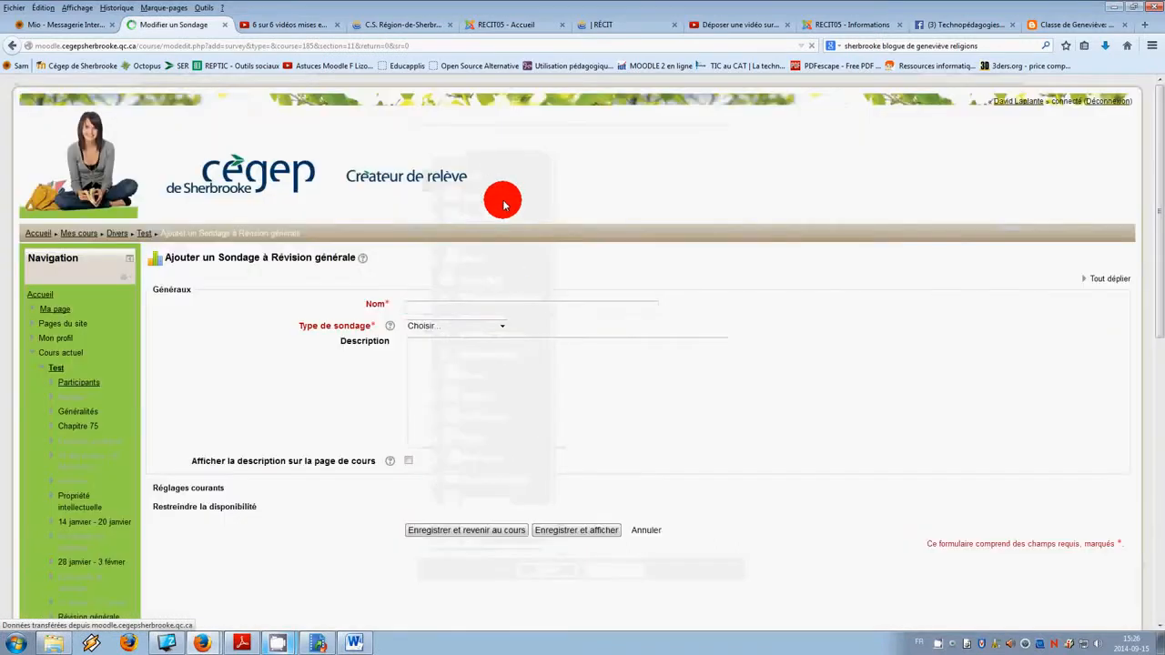
{"action": "left_click", "coordinate": [453, 304]}
{"action": "type", "text": "Sond"}
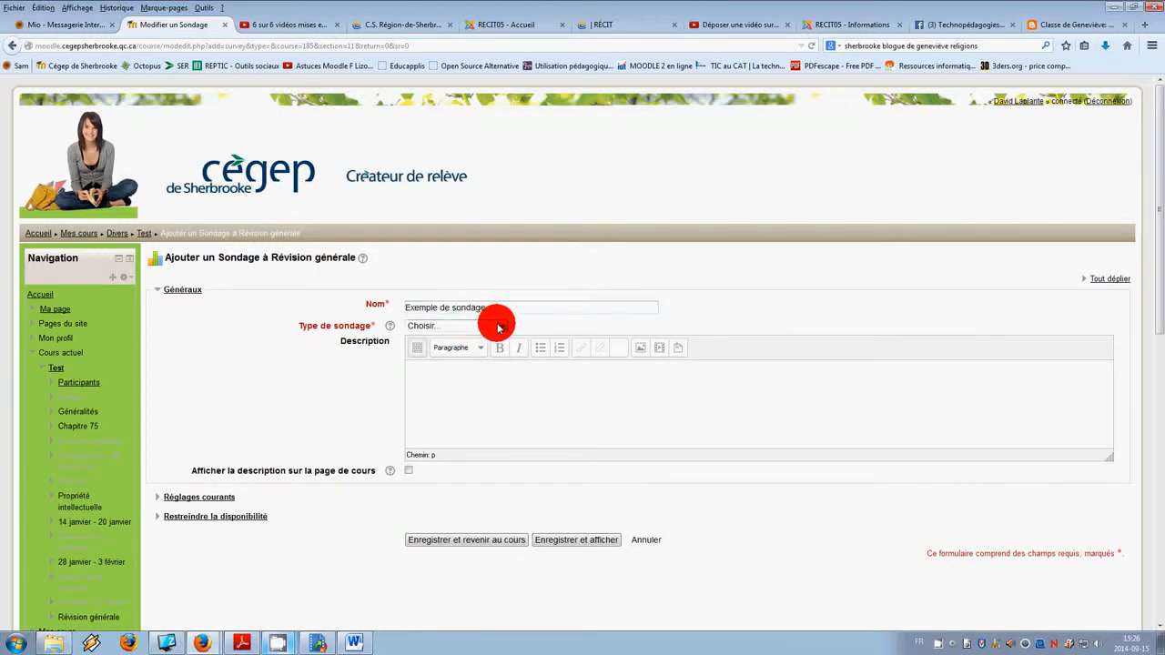
{"action": "left_click", "coordinate": [484, 326]}
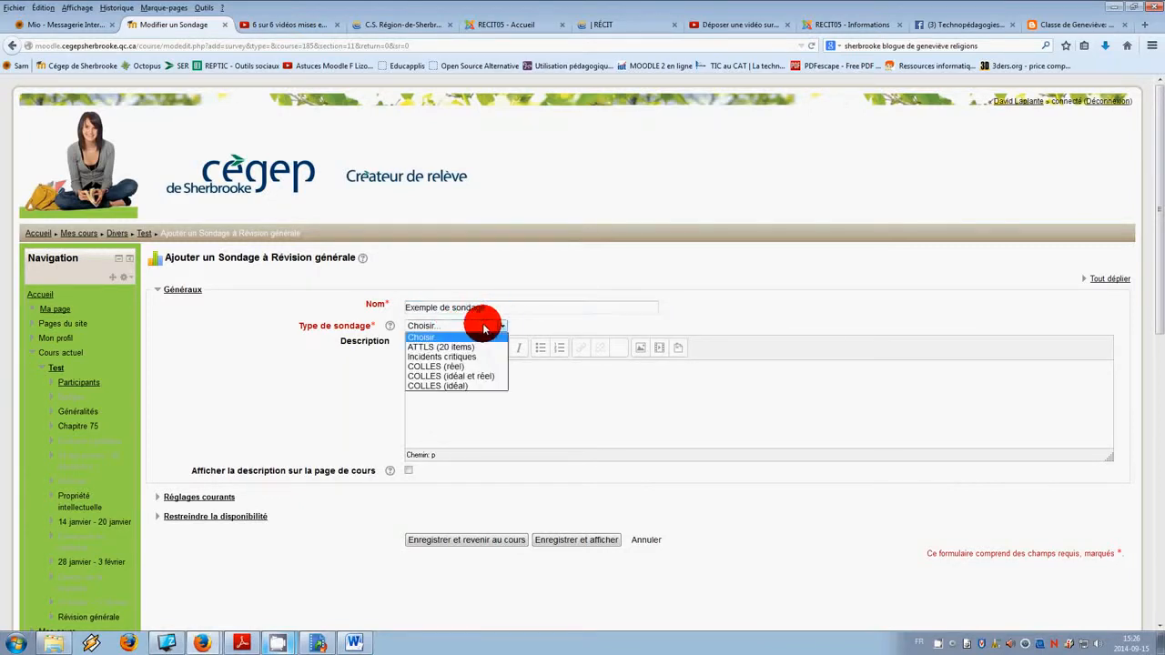
{"action": "left_click", "coordinate": [456, 366]}
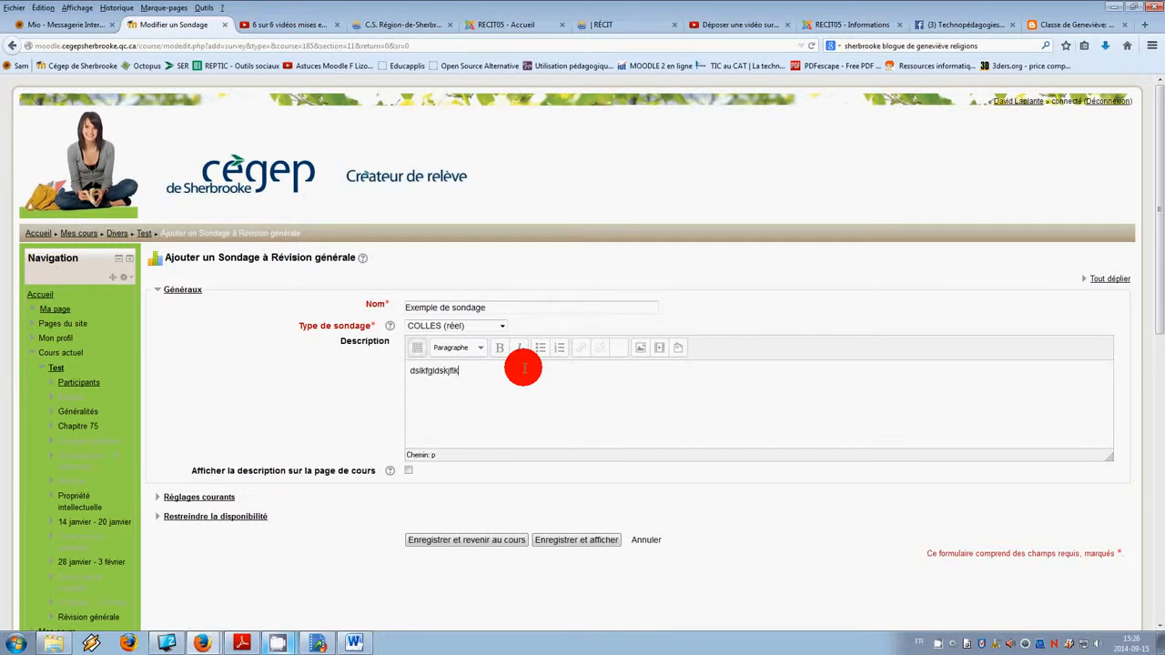
Expand the survey's common and restriction settings, and replace its description with "Selon vous oui ou non"
{"action": "left_click", "coordinate": [209, 497]}
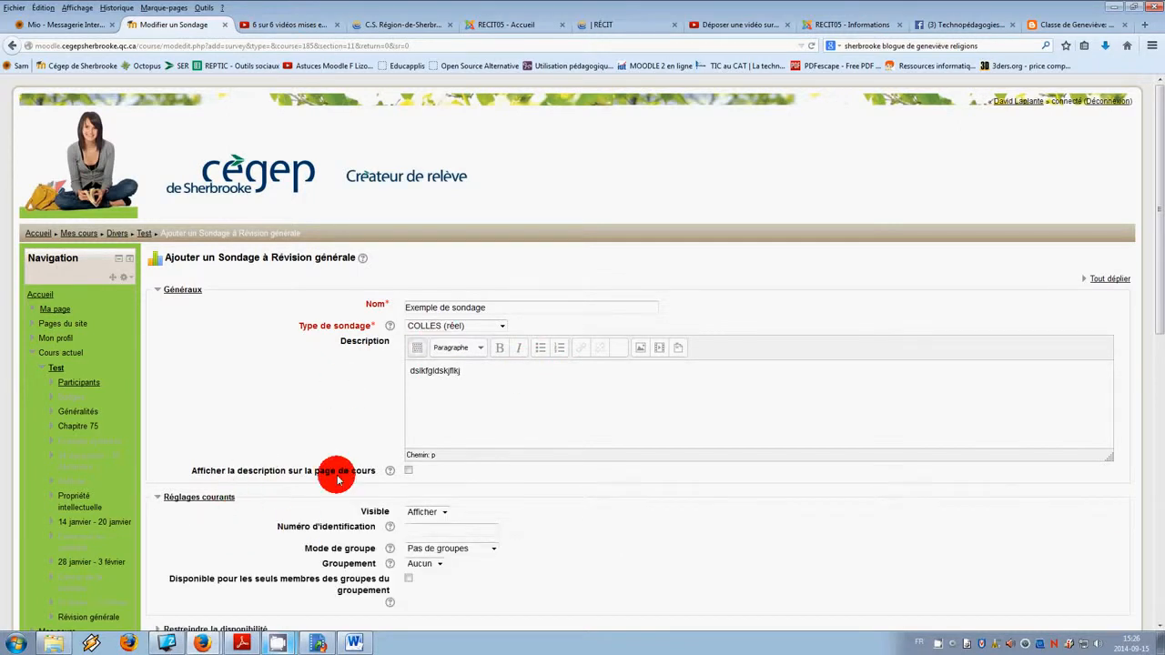
{"action": "scroll", "coordinate": [271, 428], "scroll_direction": "down", "scroll_amount": 3}
{"action": "left_click", "coordinate": [215, 349]}
{"action": "scroll", "coordinate": [585, 250], "scroll_direction": "up", "scroll_amount": 3}
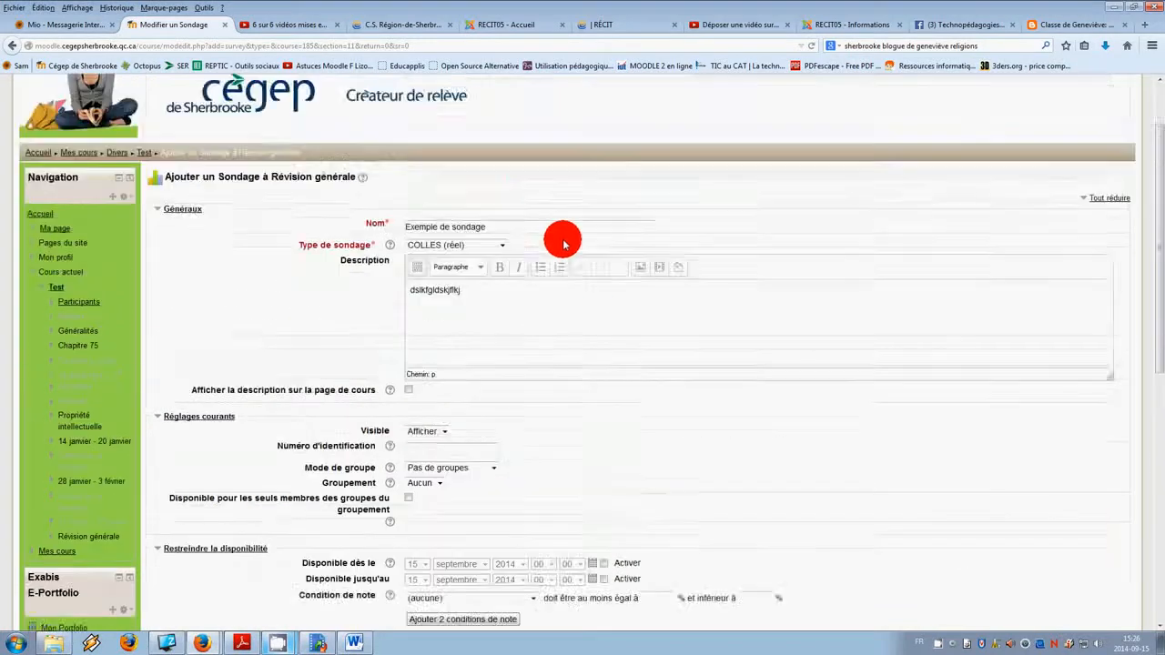
{"action": "left_click_drag", "start_coordinate": [466, 369], "coordinate": [393, 373]}
{"action": "type", "text": "Selon vous oui ou non"}
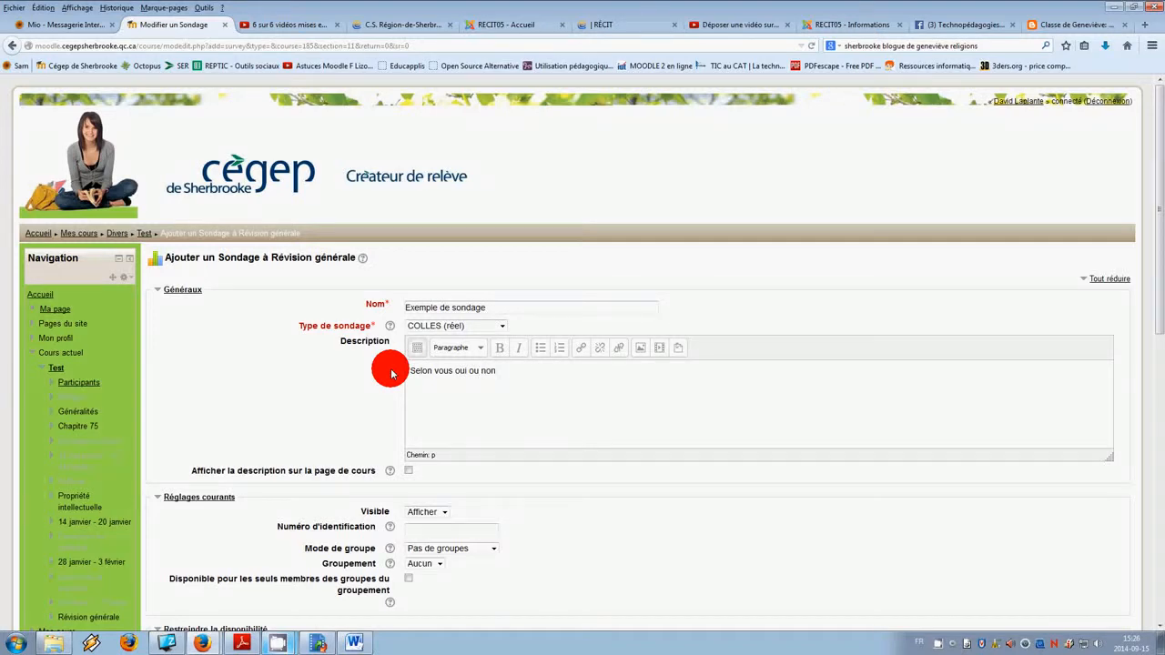
Save the "Exemple de sondage" survey activity and display it
{"action": "scroll", "coordinate": [535, 438], "scroll_direction": "down", "scroll_amount": 5}
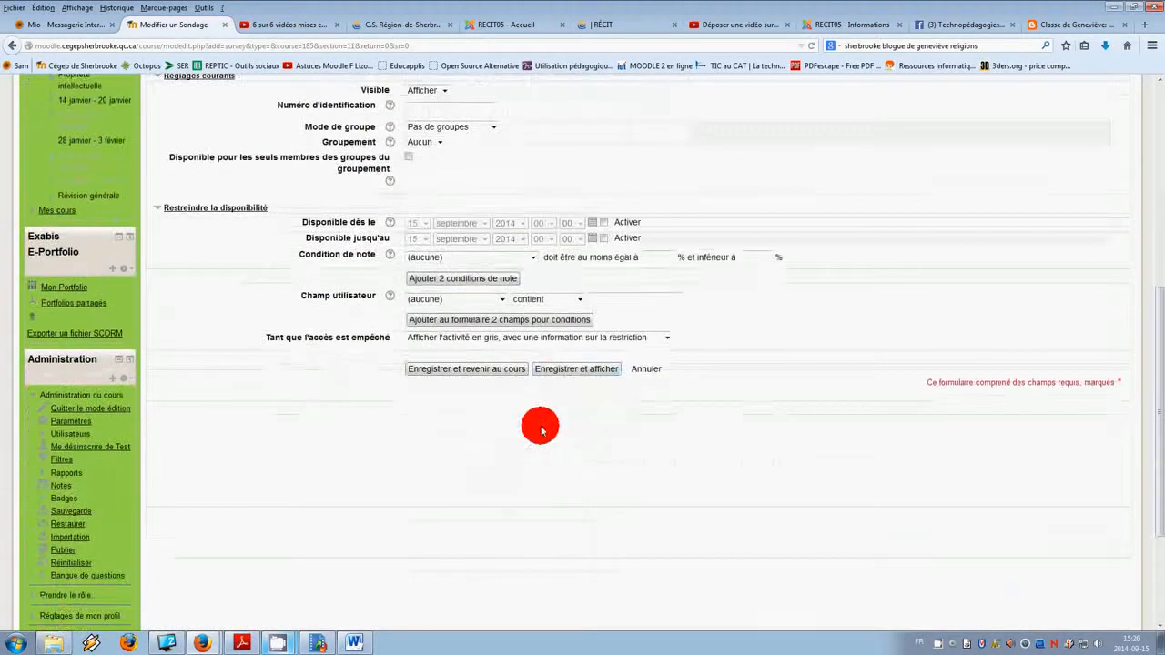
{"action": "left_click", "coordinate": [582, 369]}
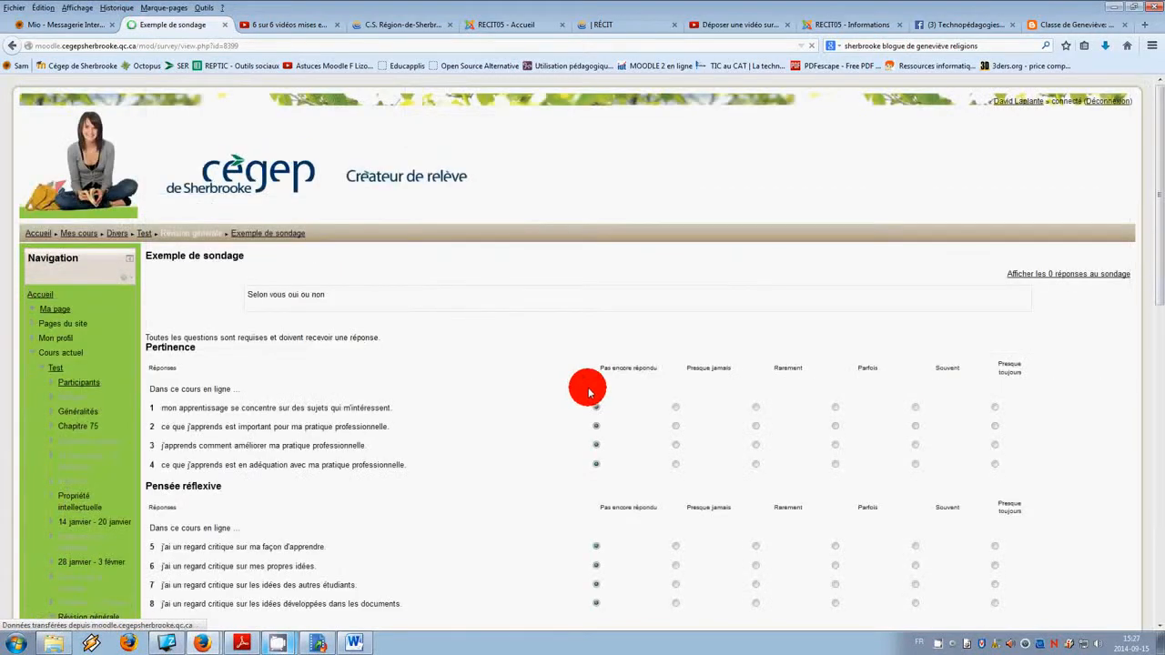
Examine the survey's questions and answer scale, from Pertinence through Interprétation to the closing time and comment questions
{"action": "scroll", "coordinate": [619, 360], "scroll_direction": "down", "scroll_amount": 1}
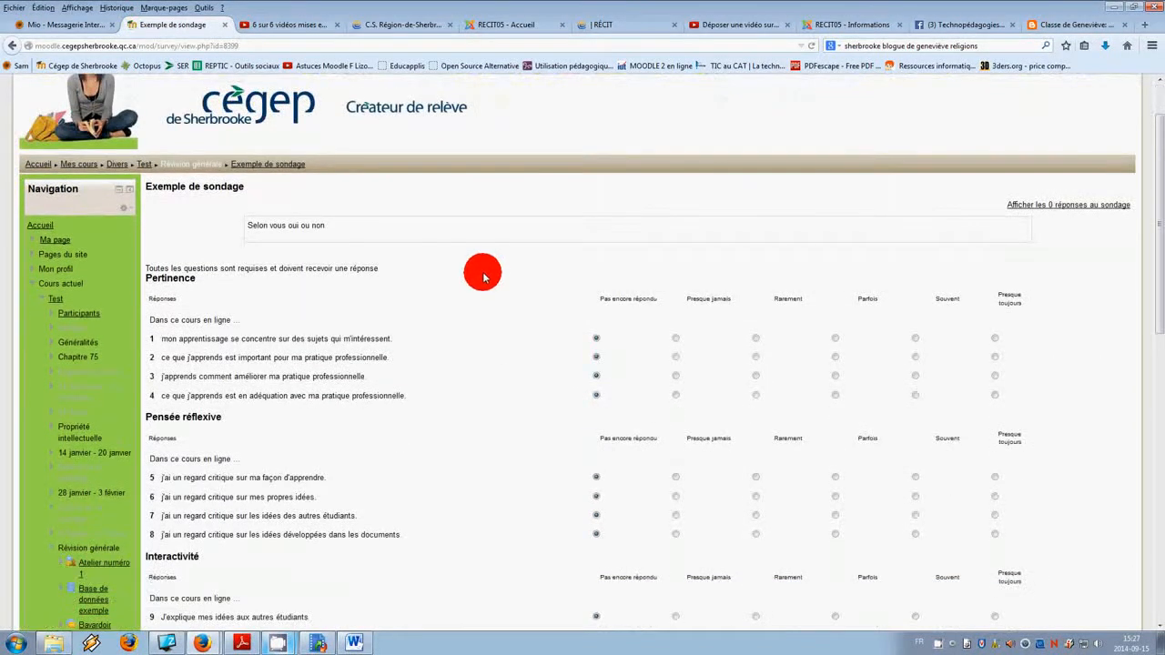
{"action": "scroll", "coordinate": [475, 272], "scroll_direction": "down", "scroll_amount": 2}
{"action": "scroll", "coordinate": [409, 219], "scroll_direction": "down", "scroll_amount": 2}
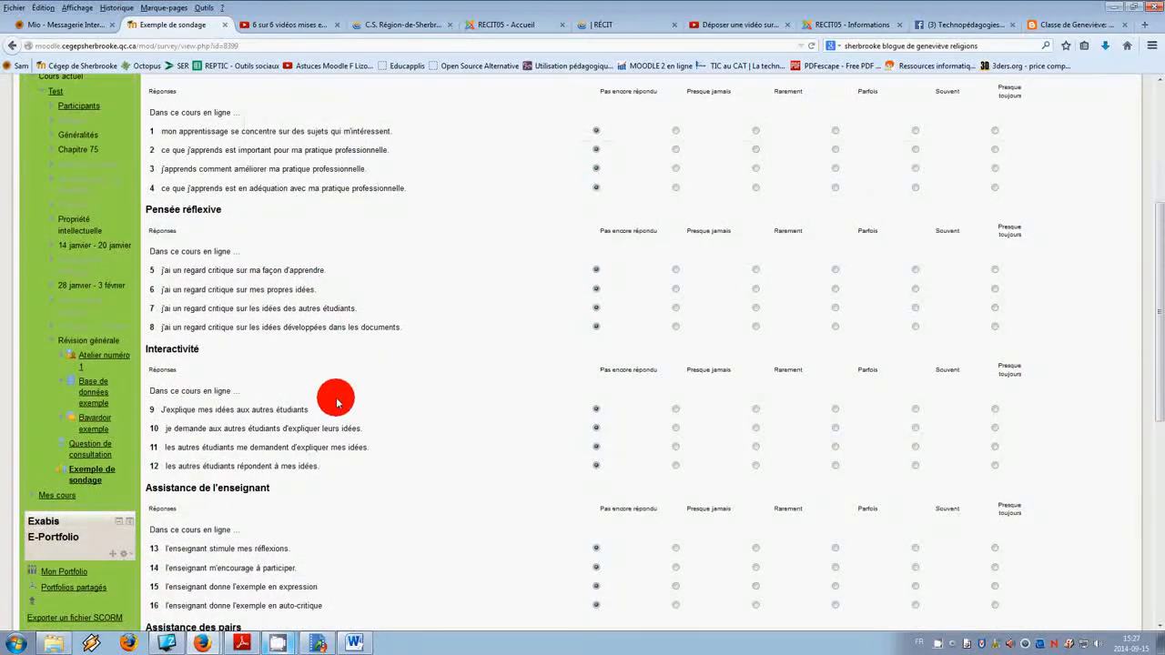
{"action": "scroll", "coordinate": [339, 401], "scroll_direction": "down", "scroll_amount": 4}
{"action": "scroll", "coordinate": [355, 400], "scroll_direction": "down", "scroll_amount": 5}
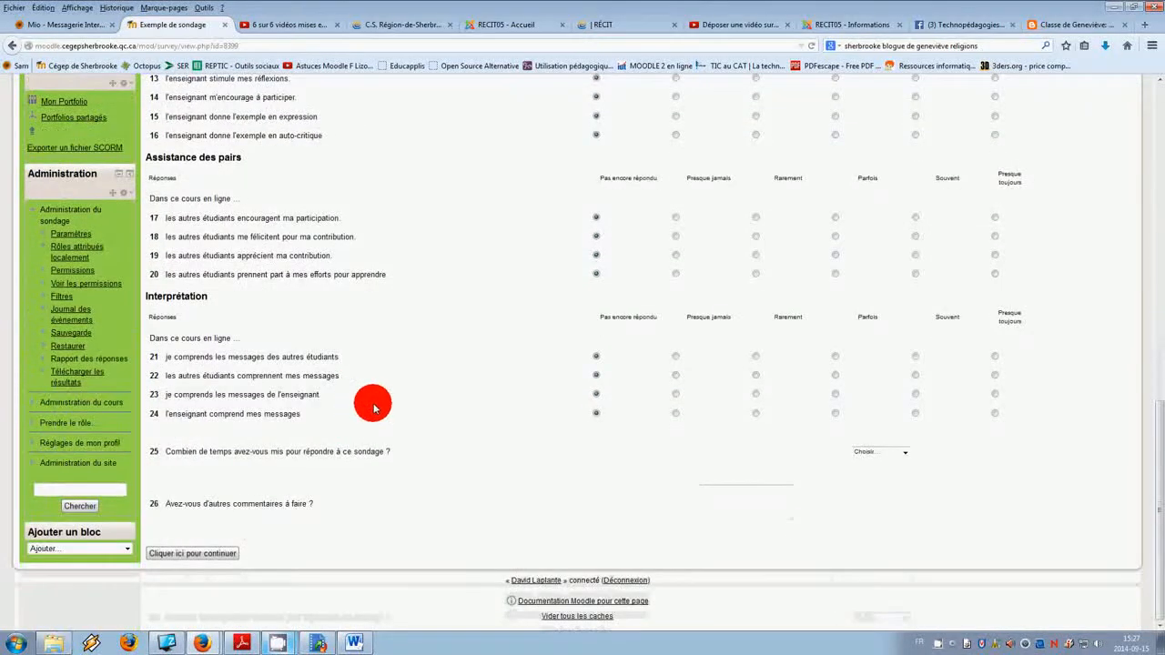
{"action": "scroll", "coordinate": [374, 403], "scroll_direction": "up", "scroll_amount": 10}
{"action": "scroll", "coordinate": [373, 408], "scroll_direction": "up", "scroll_amount": 2}
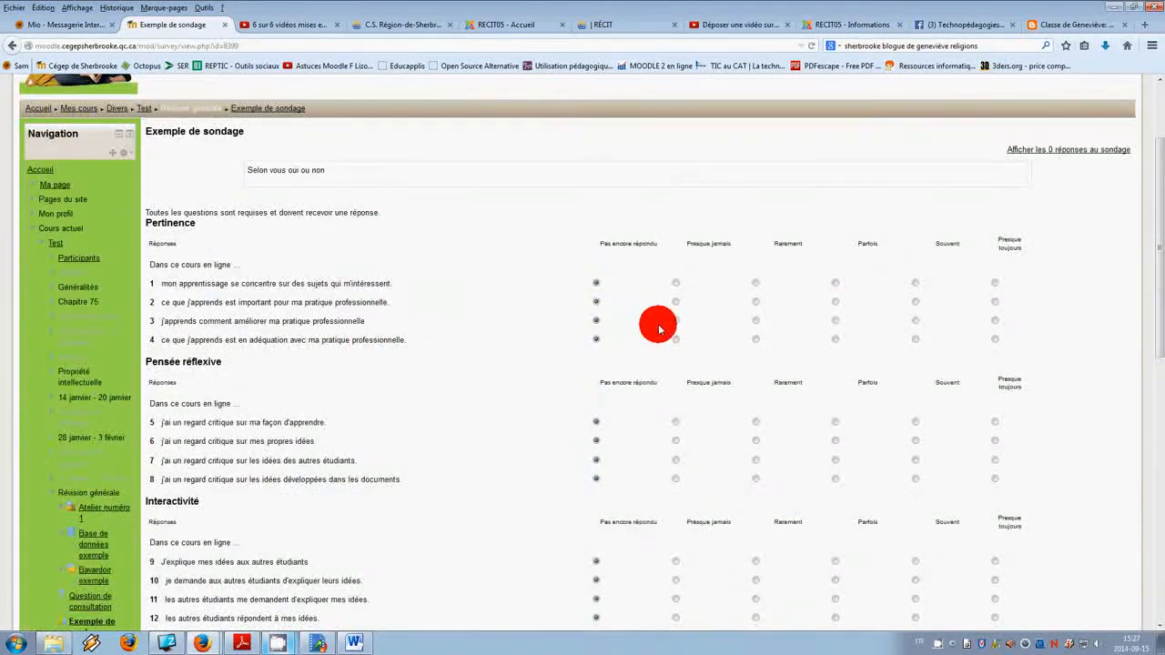
{"action": "scroll", "coordinate": [387, 294], "scroll_direction": "down", "scroll_amount": 12}
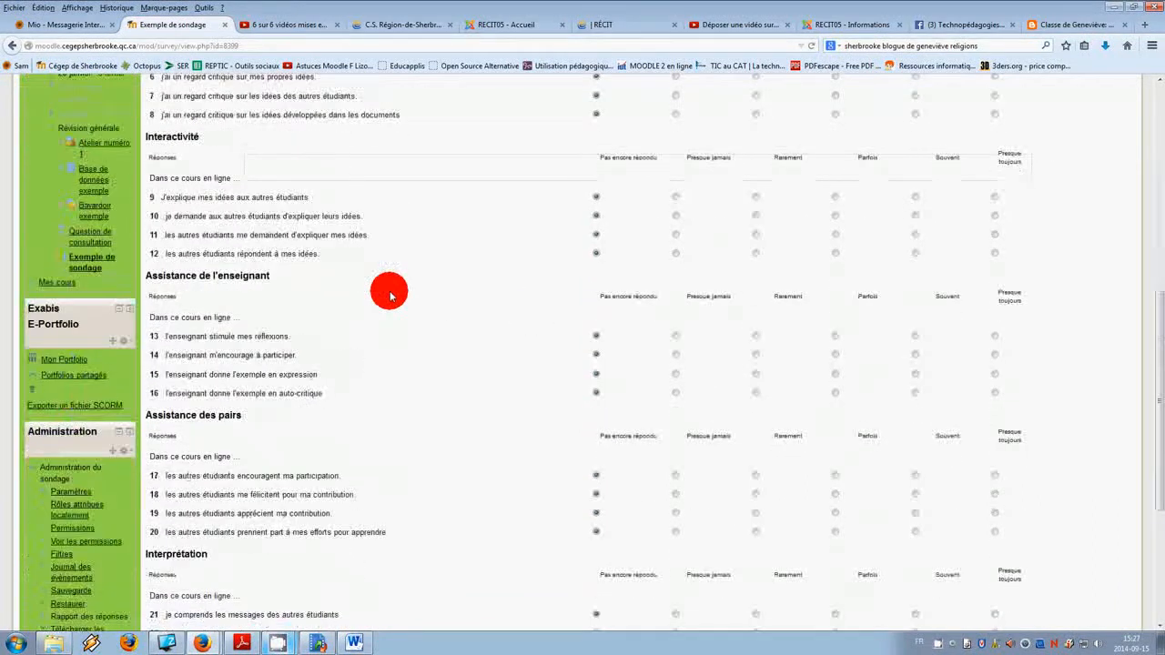
{"action": "scroll", "coordinate": [388, 302], "scroll_direction": "up", "scroll_amount": 12}
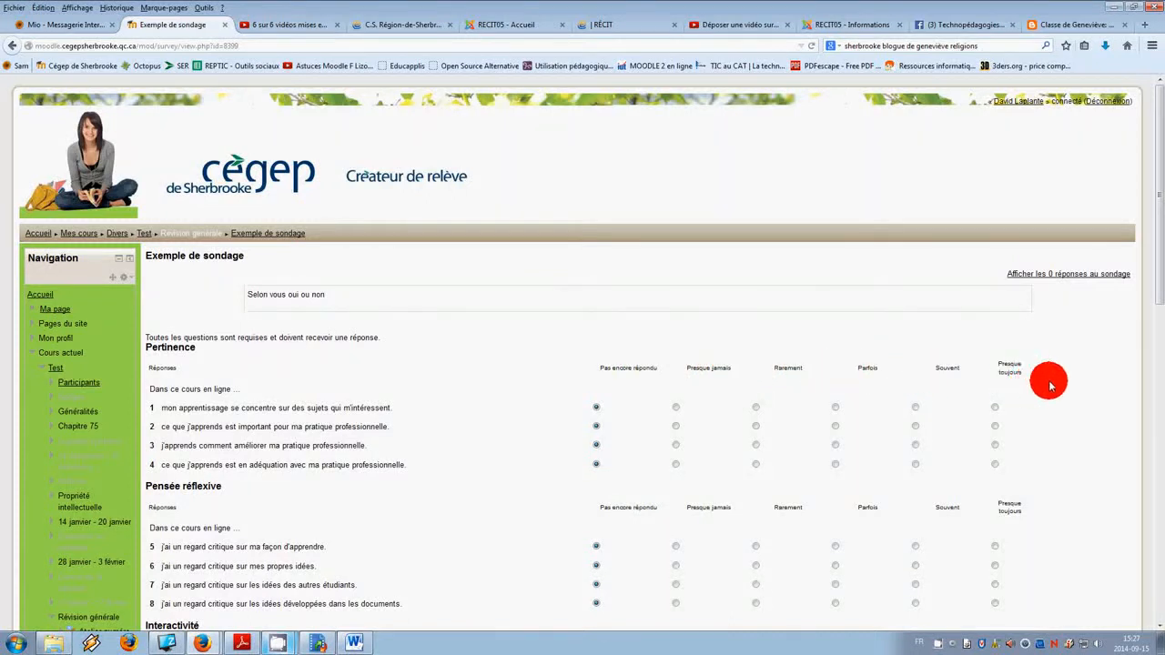
{"action": "scroll", "coordinate": [447, 355], "scroll_direction": "down", "scroll_amount": 3}
{"action": "scroll", "coordinate": [447, 355], "scroll_direction": "down", "scroll_amount": 5}
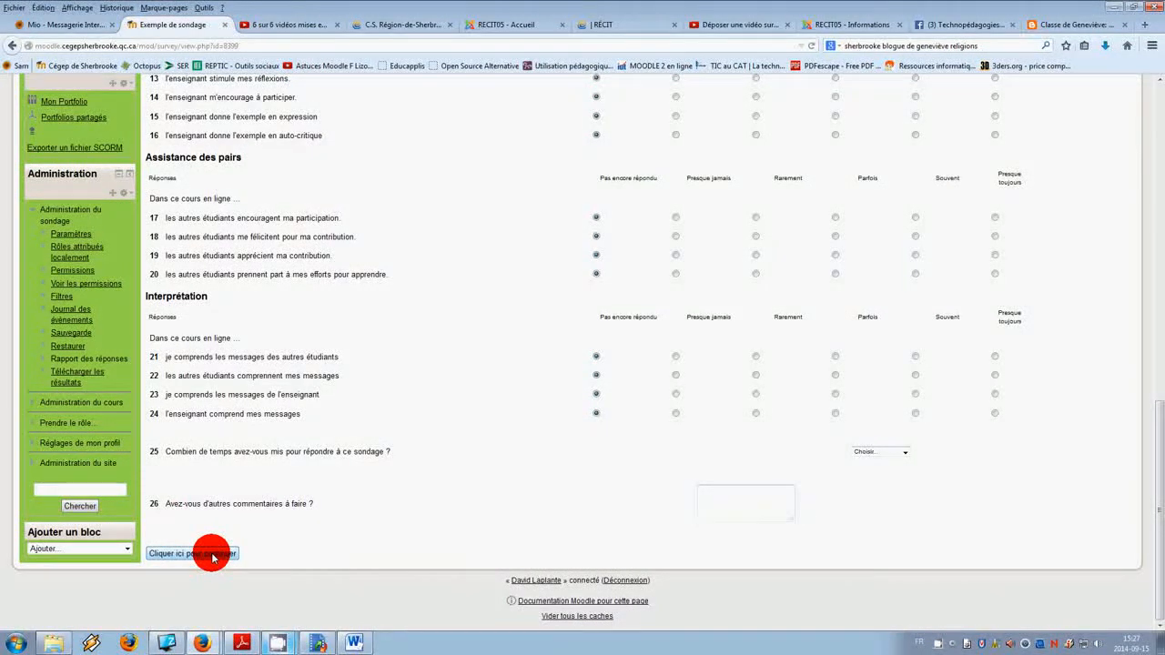
{"action": "scroll", "coordinate": [212, 557], "scroll_direction": "up", "scroll_amount": 8}
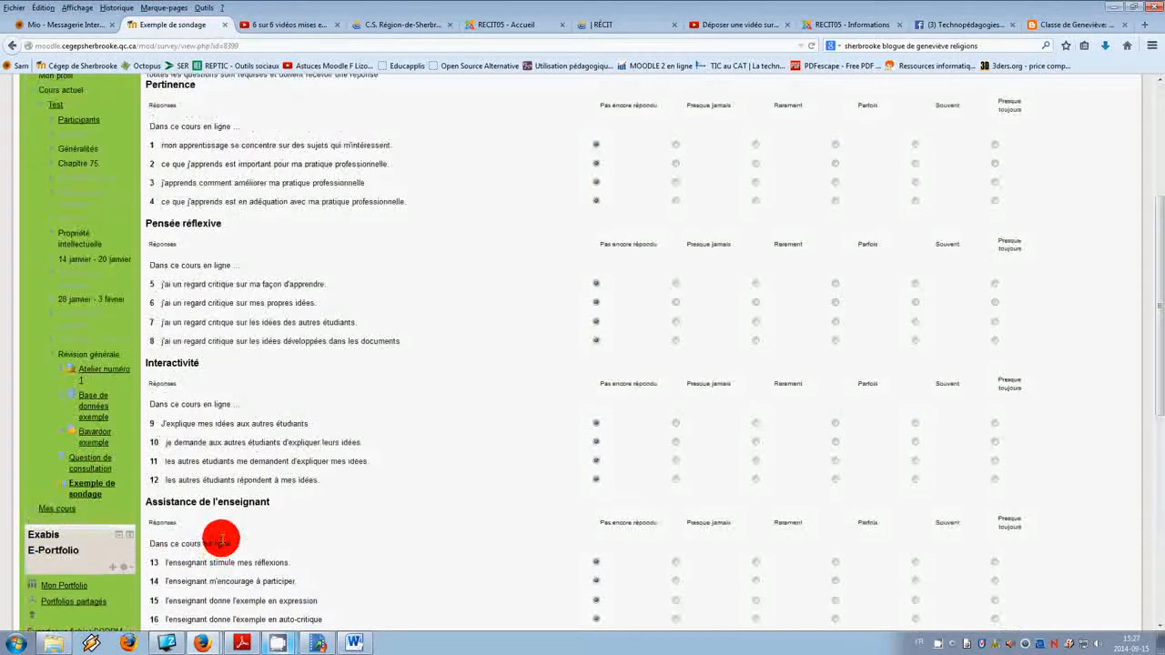
{"action": "scroll", "coordinate": [225, 539], "scroll_direction": "up", "scroll_amount": 2}
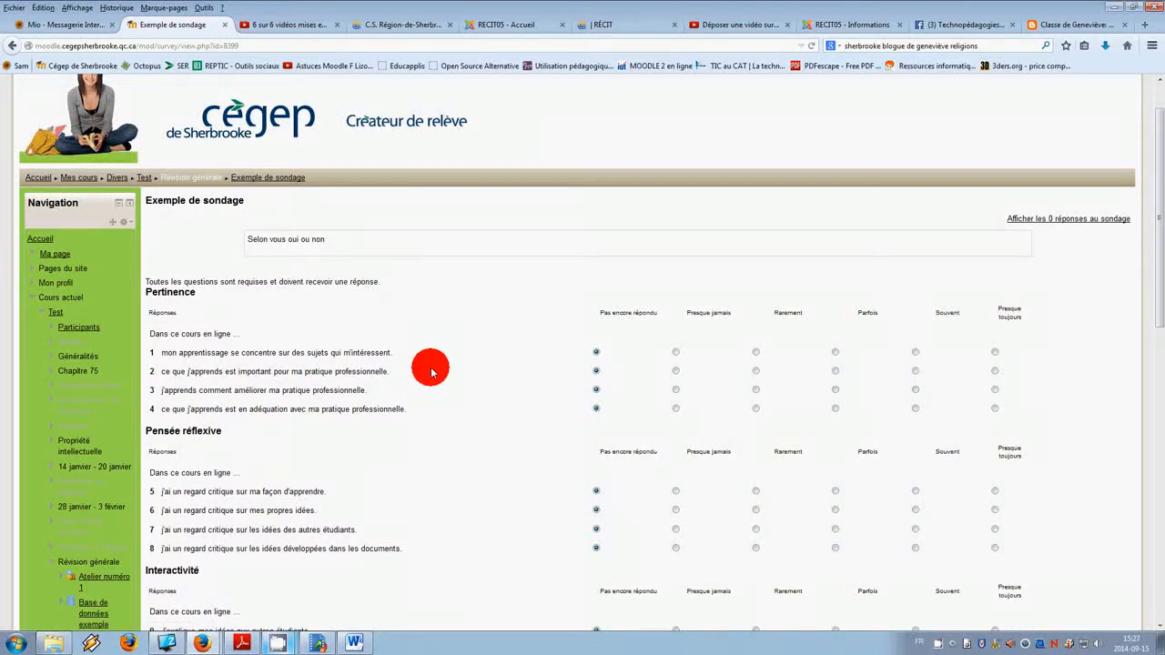
{"action": "scroll", "coordinate": [447, 390], "scroll_direction": "down", "scroll_amount": 10}
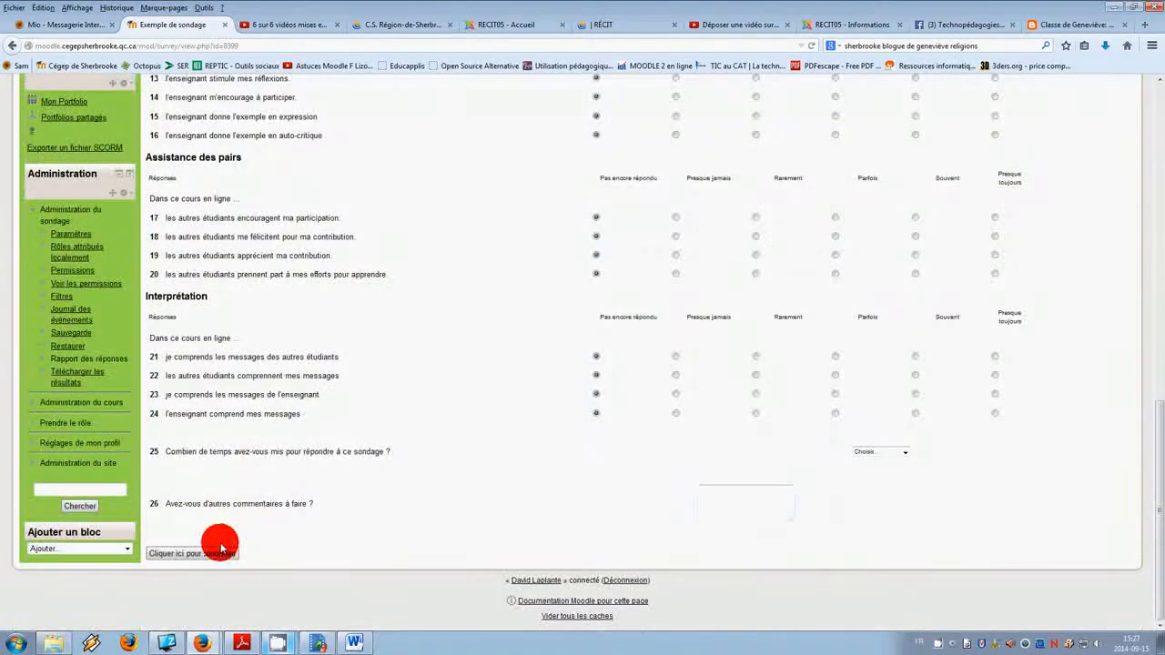